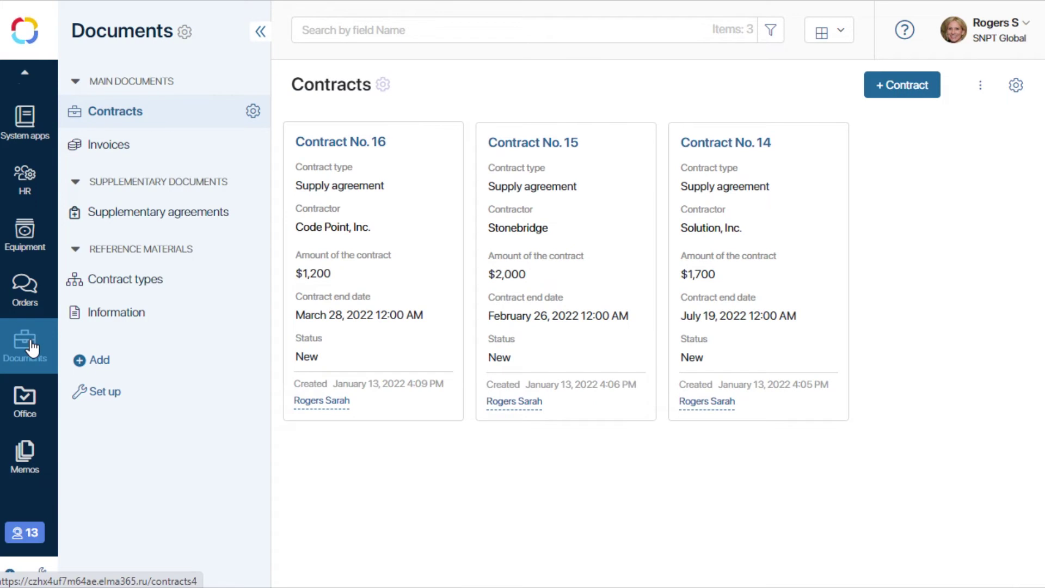
Look through the CRM, Equipment and Orders workspaces to see which apps and items they contain.
{"action": "scroll", "coordinate": [30, 343], "scroll_direction": "up", "scroll_amount": 5}
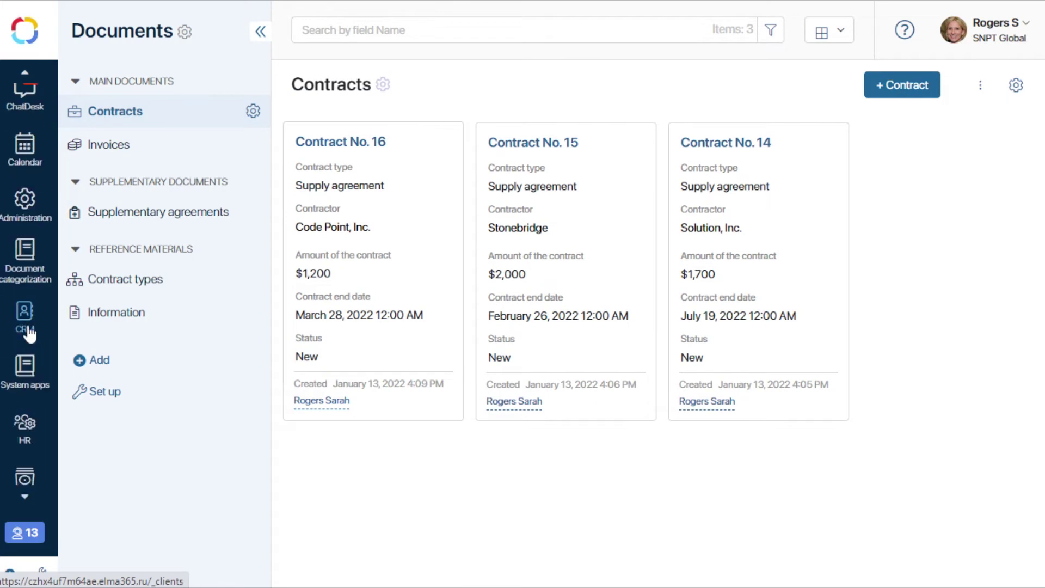
{"action": "left_click", "coordinate": [28, 327]}
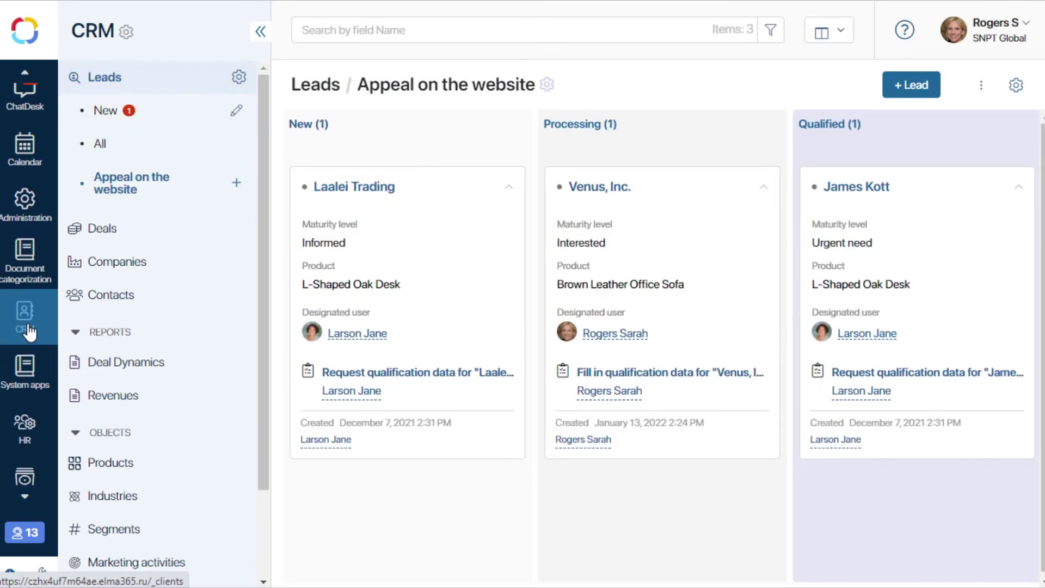
{"action": "scroll", "coordinate": [28, 331], "scroll_direction": "down", "scroll_amount": 3}
{"action": "left_click", "coordinate": [26, 331]}
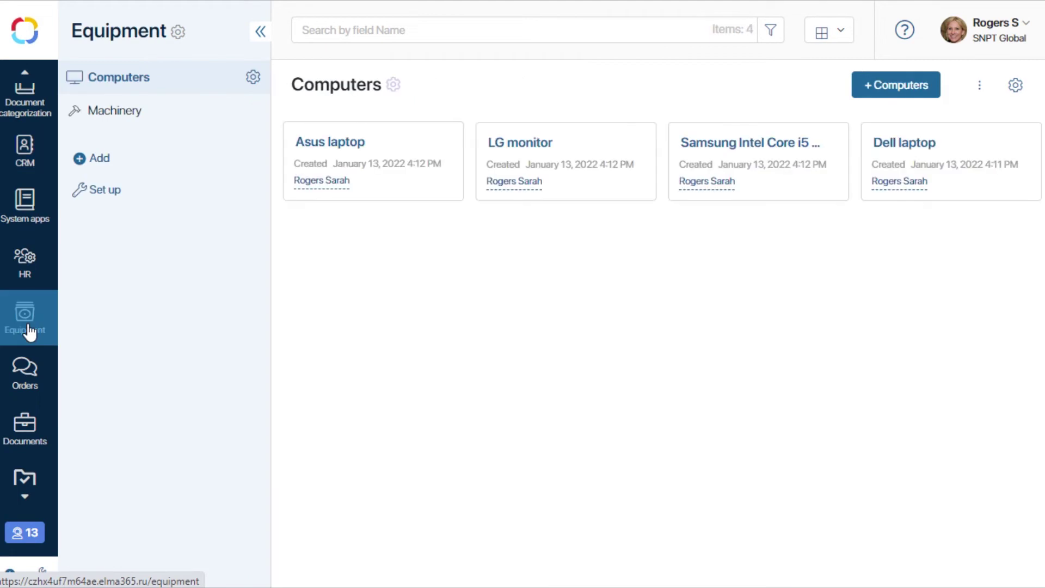
{"action": "left_click", "coordinate": [25, 372]}
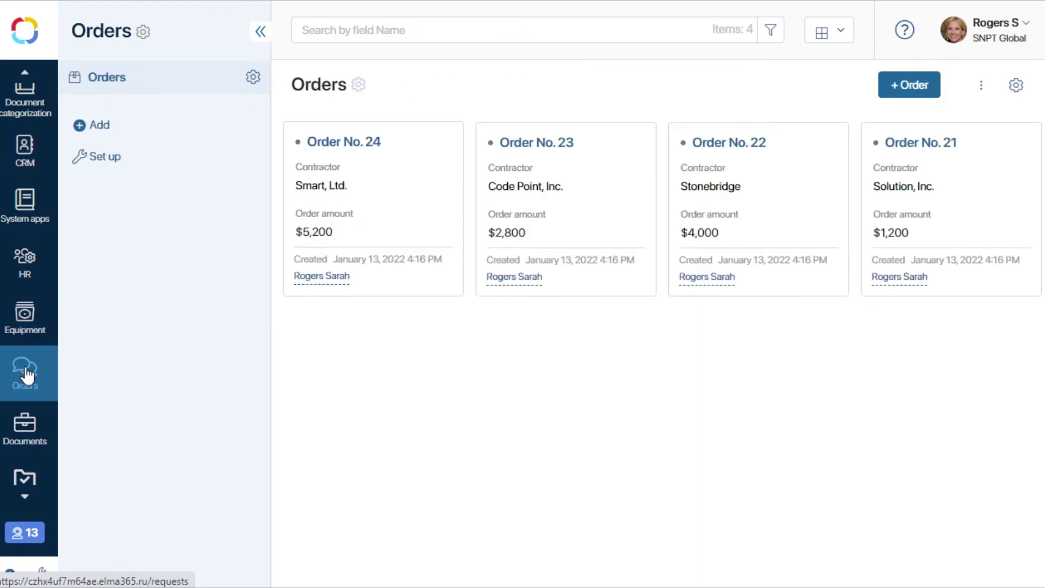
In the CRM deals pipeline, move Deal No. 11 from New to the Proposal Made stage.
{"action": "left_click", "coordinate": [30, 151]}
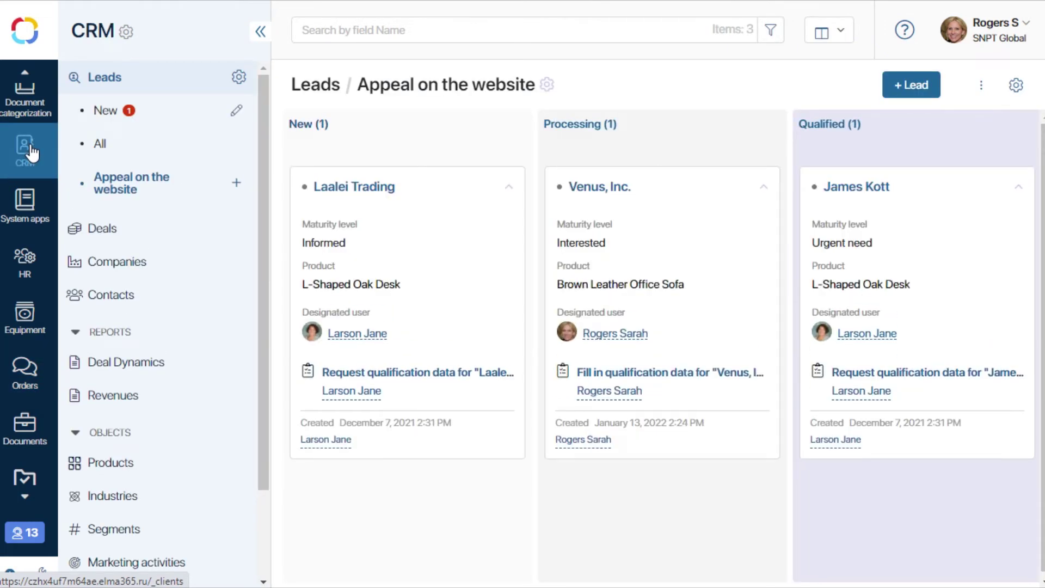
{"action": "left_click", "coordinate": [113, 228]}
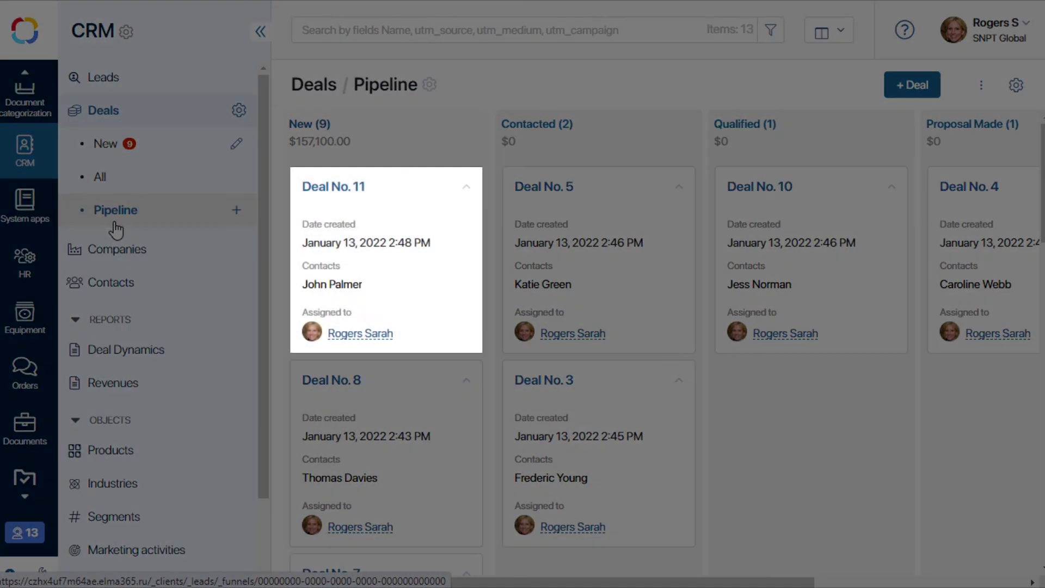
{"action": "left_click_drag", "start_coordinate": [348, 188], "coordinate": [949, 145]}
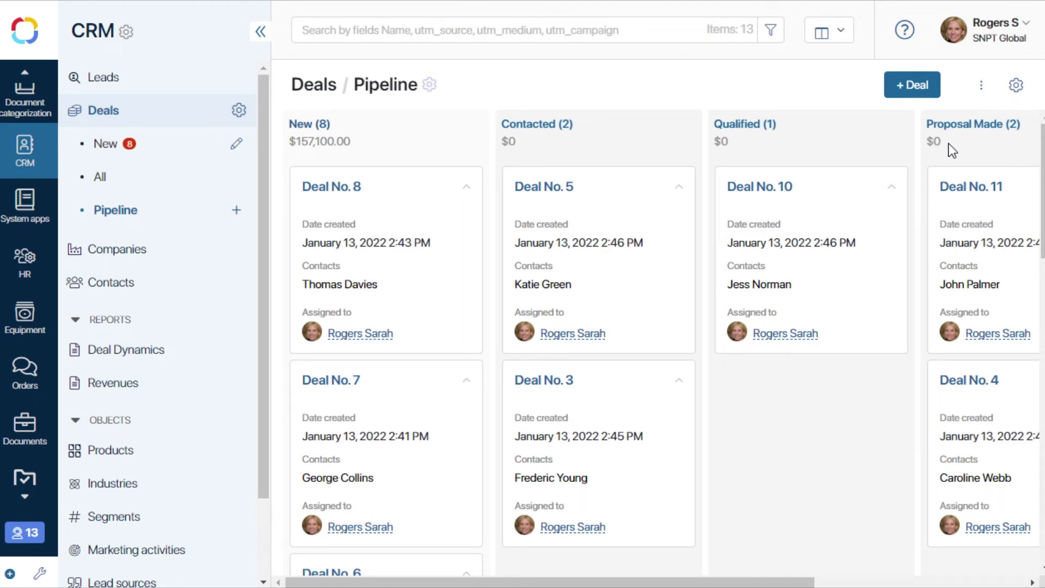
Open the HR workspace to view its job requisitions.
{"action": "left_click", "coordinate": [31, 261]}
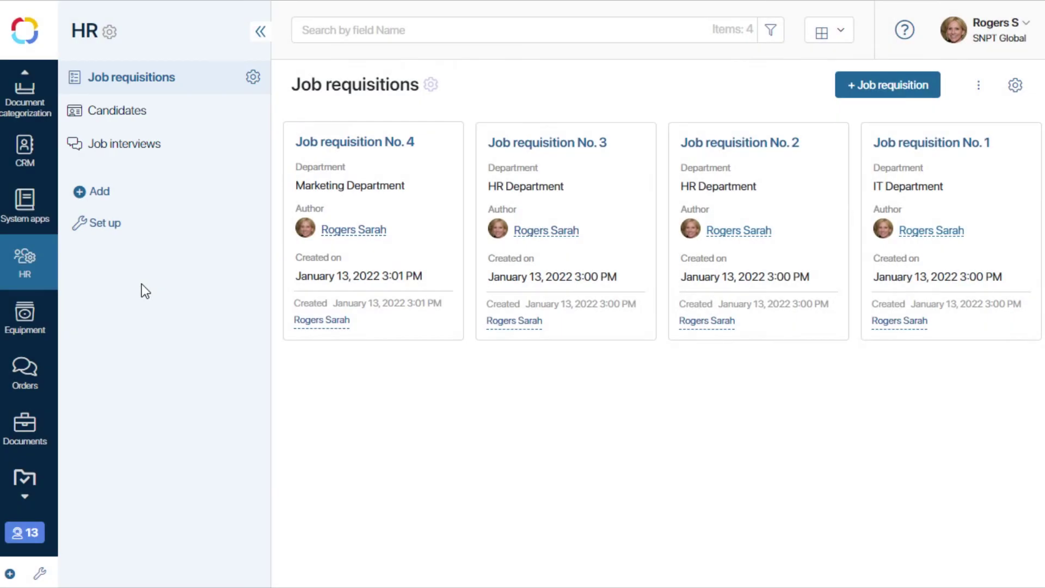
From the home page, create a workspace from scratch named Orders with a speech-bubble icon, visible to everyone.
{"action": "scroll", "coordinate": [36, 235], "scroll_direction": "up", "scroll_amount": 5}
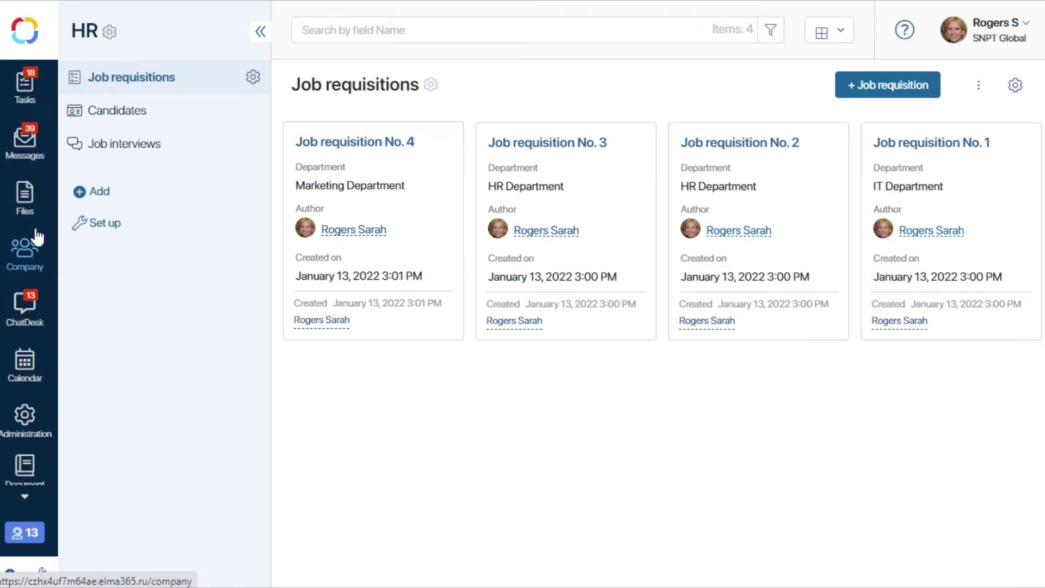
{"action": "left_click", "coordinate": [37, 34]}
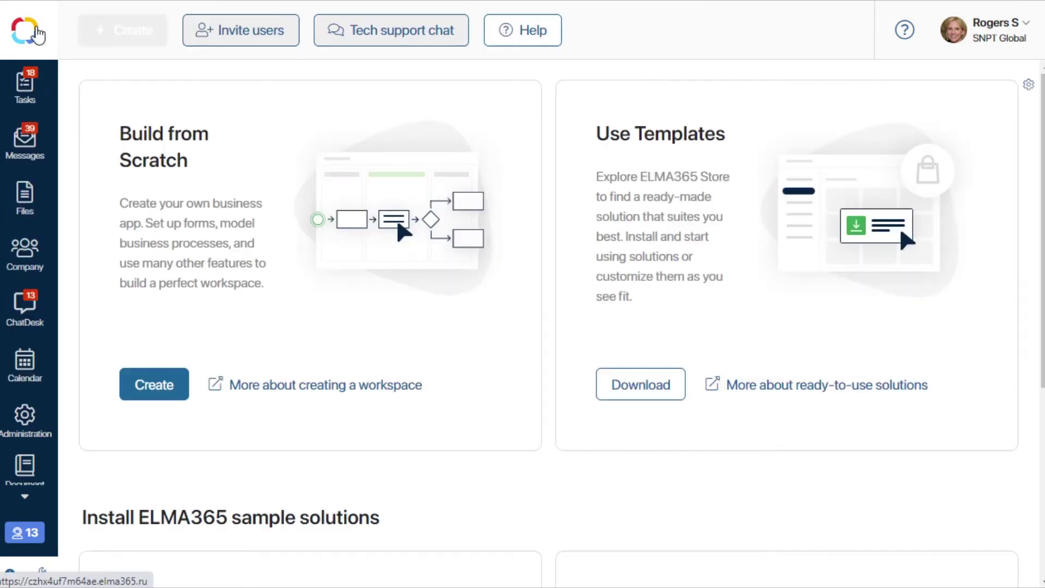
{"action": "left_click", "coordinate": [155, 384]}
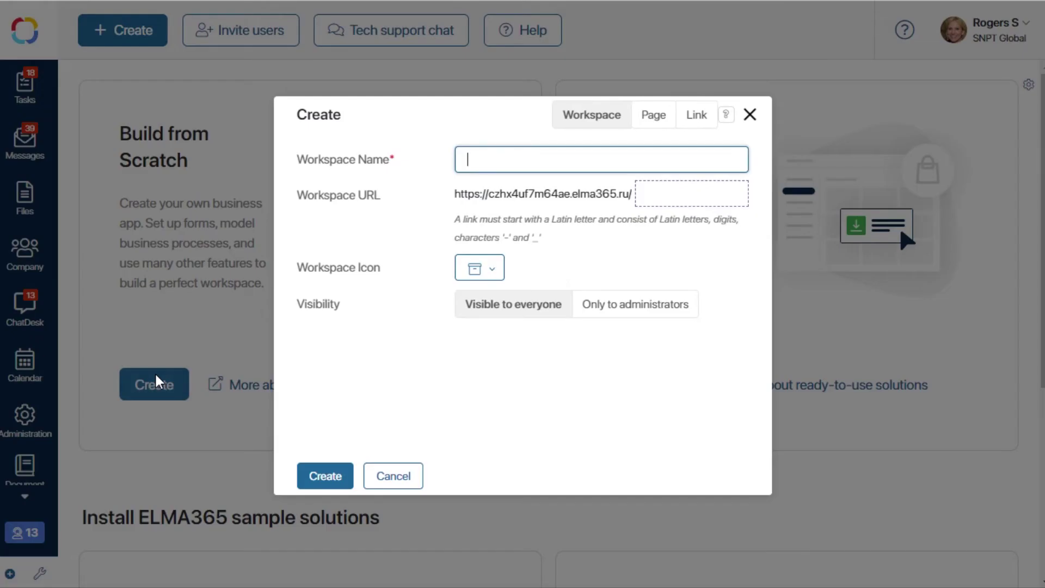
{"action": "type", "text": "Orders"}
{"action": "left_click", "coordinate": [439, 343]}
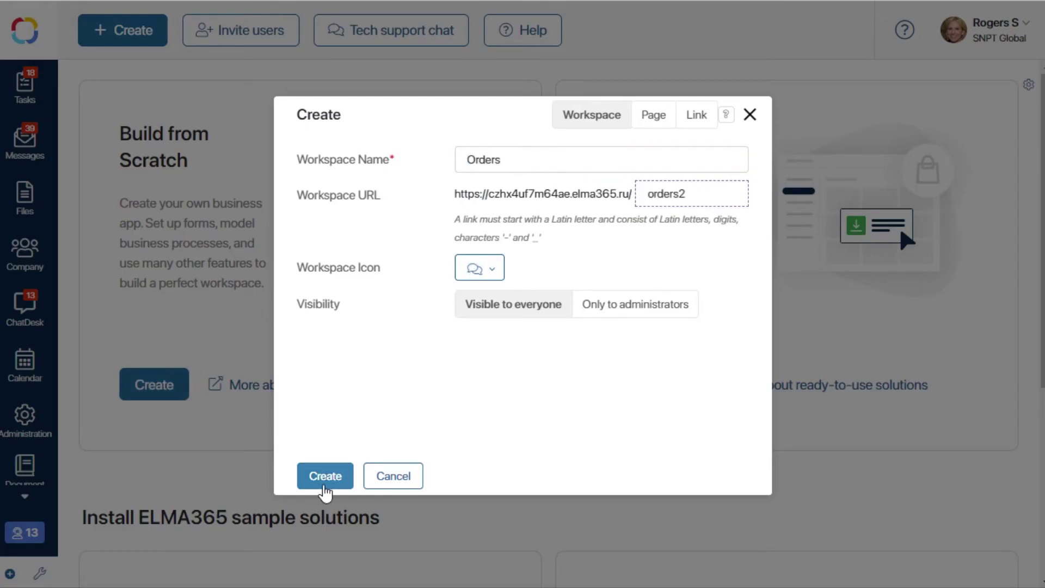
{"action": "left_click", "coordinate": [325, 477]}
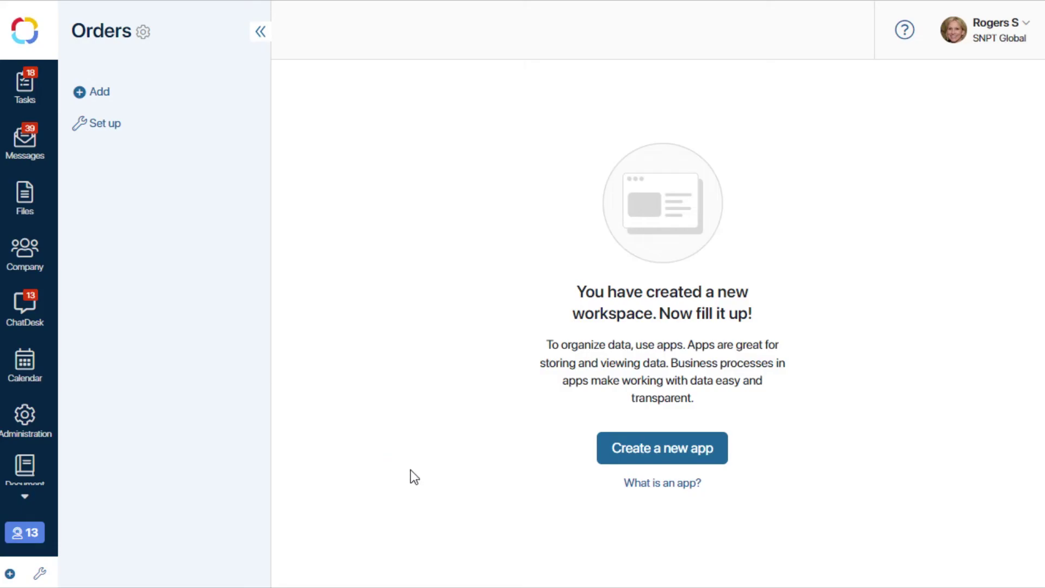
Create a standard app named Orders in the new workspace, with item name Order and the Tiles view.
{"action": "left_click", "coordinate": [639, 456]}
{"action": "type", "text": "Orders"}
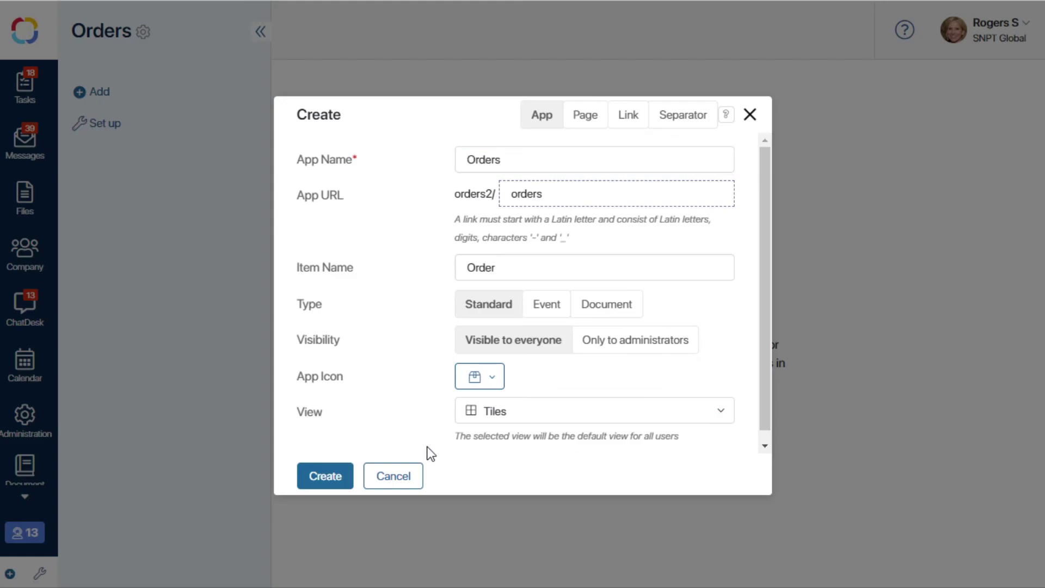
{"action": "left_click", "coordinate": [326, 475]}
Build the Orders form with Order date, Delivery address, Product, Quantity, Payment method, Customer and Comment fields, and save it.
{"action": "left_click_drag", "start_coordinate": [863, 211], "coordinate": [251, 226]}
{"action": "type", "text": "Order date"}
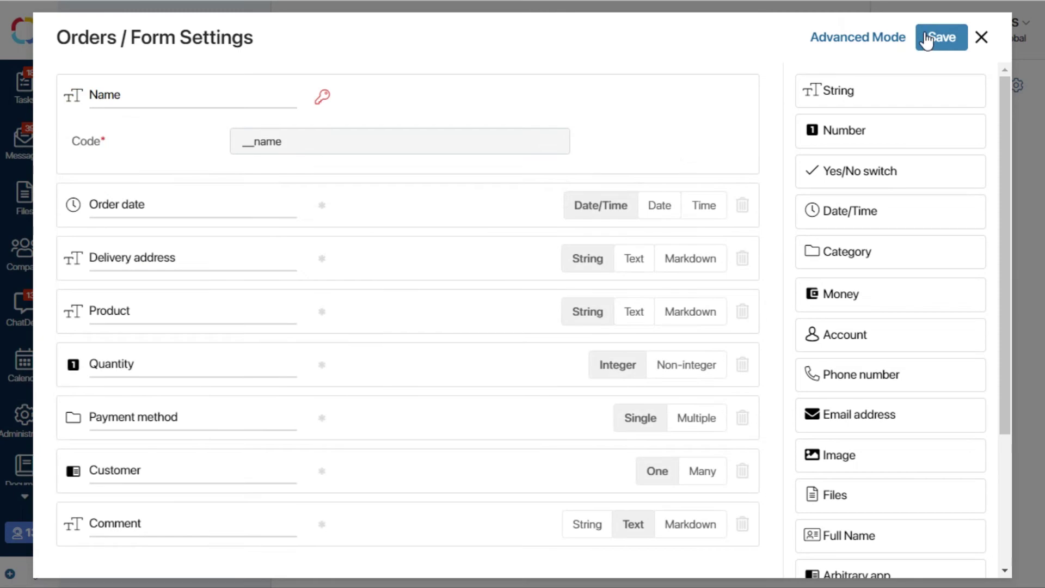
{"action": "left_click", "coordinate": [924, 32]}
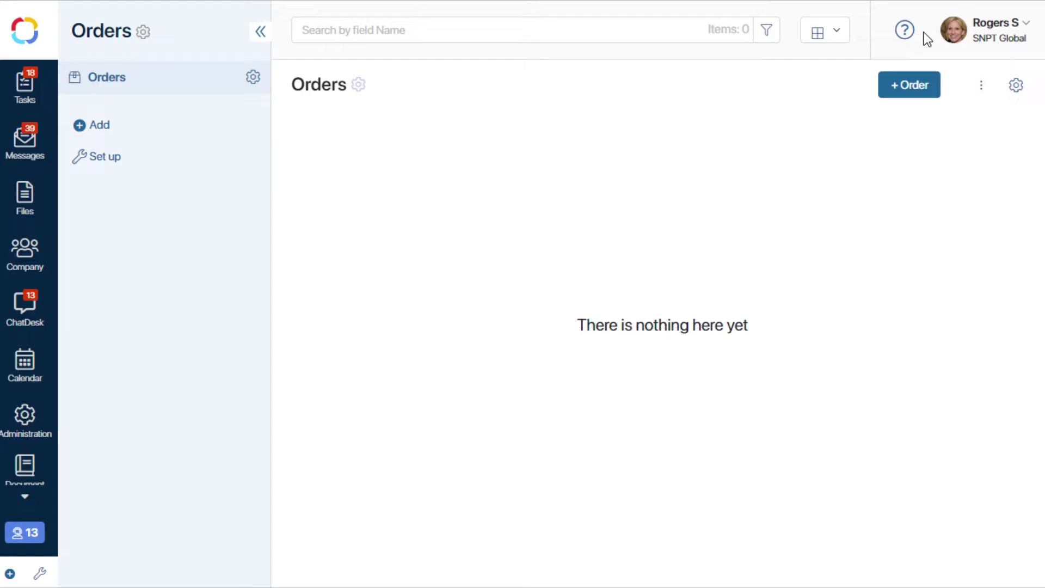
Open the interfaces of the Orders app and start creating an interface.
{"action": "left_click", "coordinate": [254, 77]}
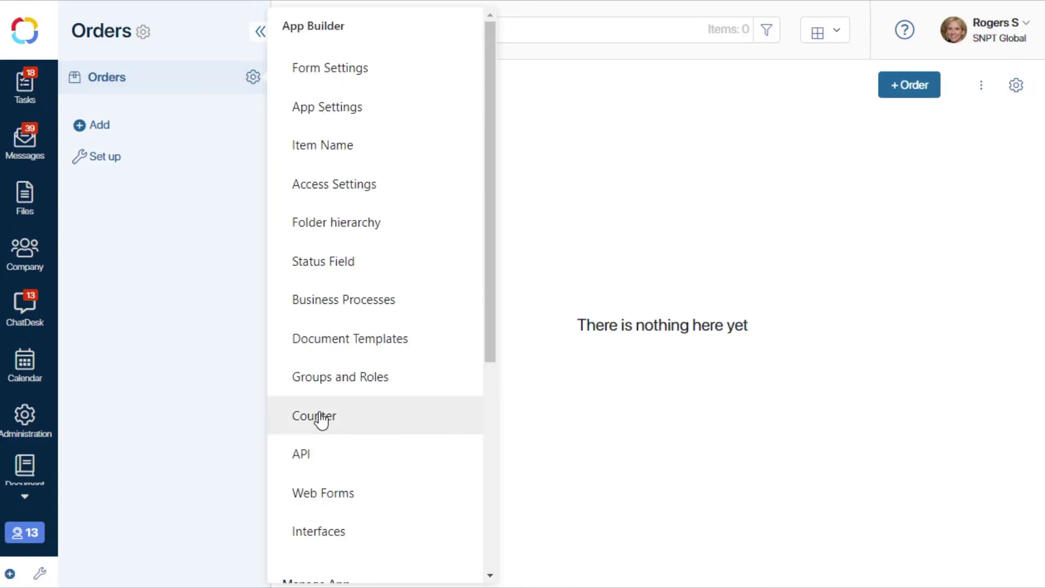
{"action": "left_click", "coordinate": [338, 532]}
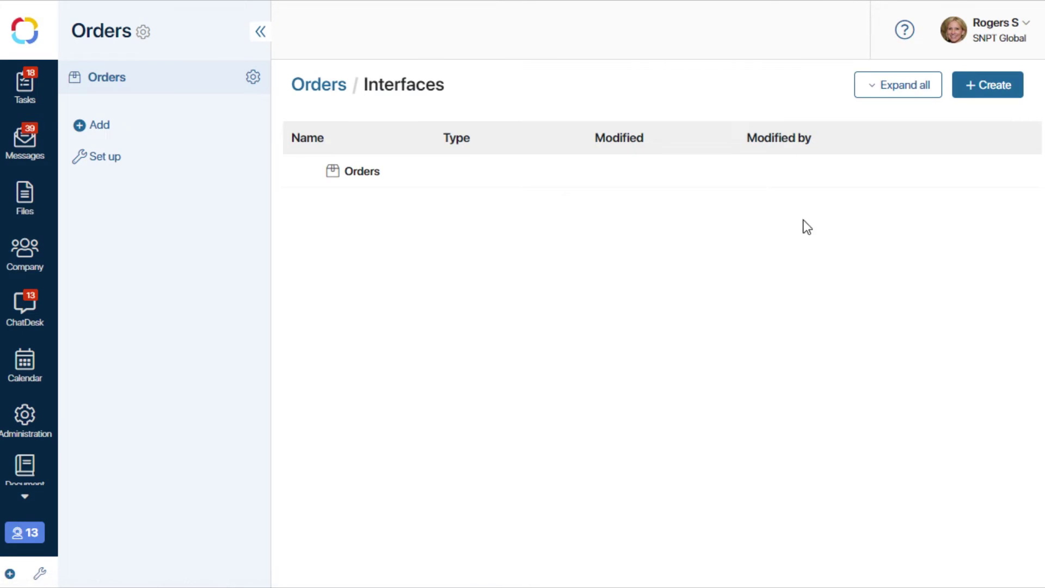
{"action": "left_click", "coordinate": [980, 79]}
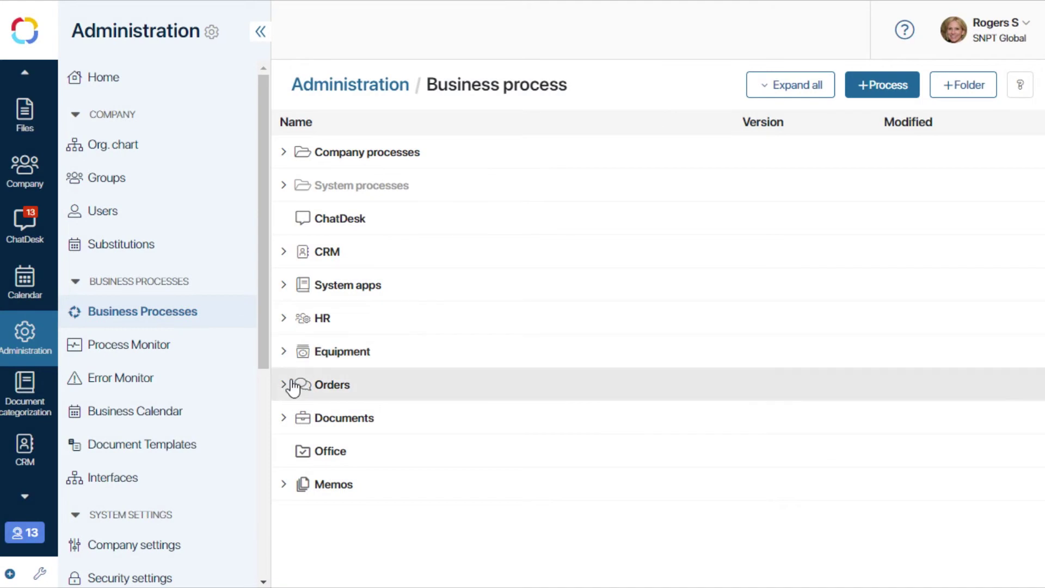
Examine which business processes exist under the Orders app, the CRM workspace and the Company processes folder.
{"action": "left_click", "coordinate": [283, 384]}
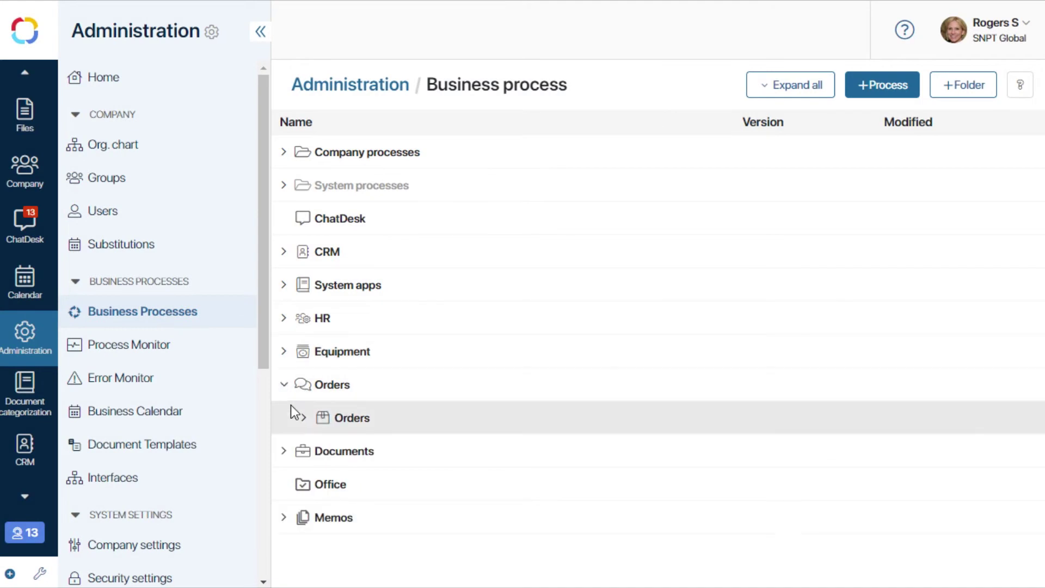
{"action": "left_click", "coordinate": [303, 418]}
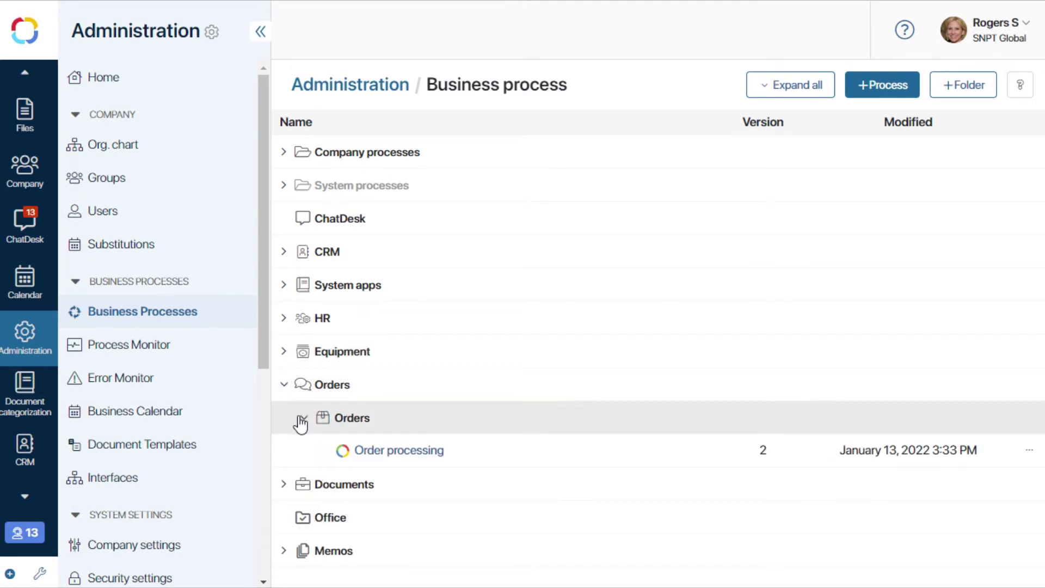
{"action": "left_click", "coordinate": [290, 256]}
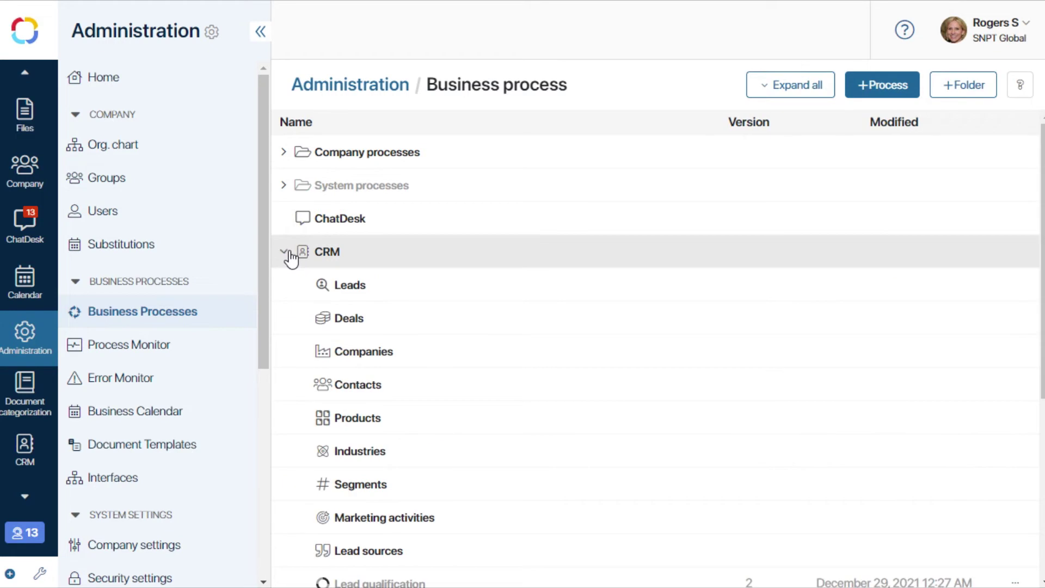
{"action": "scroll", "coordinate": [291, 256], "scroll_direction": "down", "scroll_amount": 2}
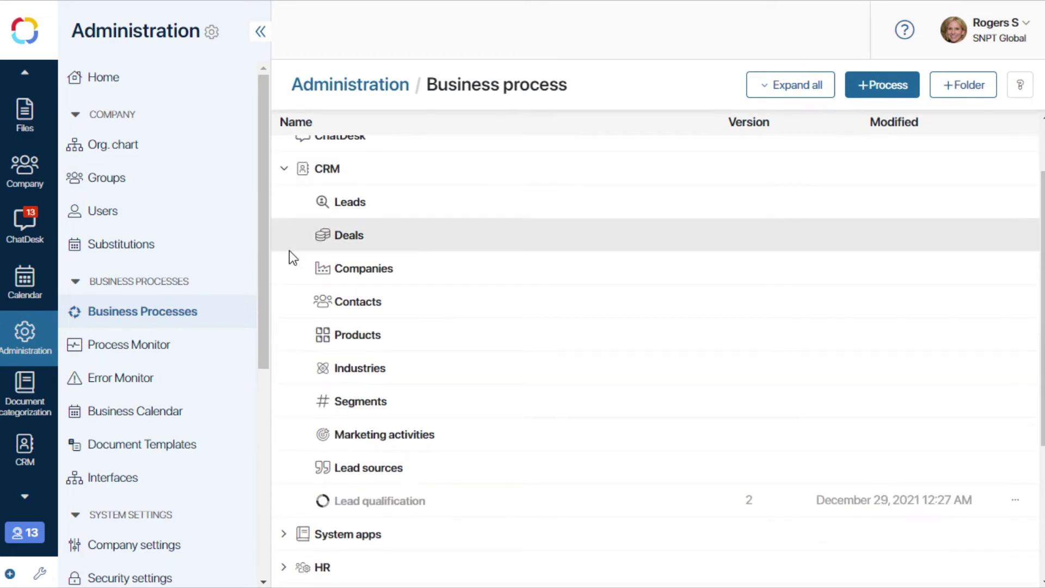
{"action": "scroll", "coordinate": [289, 250], "scroll_direction": "up", "scroll_amount": 2}
{"action": "left_click", "coordinate": [284, 153]}
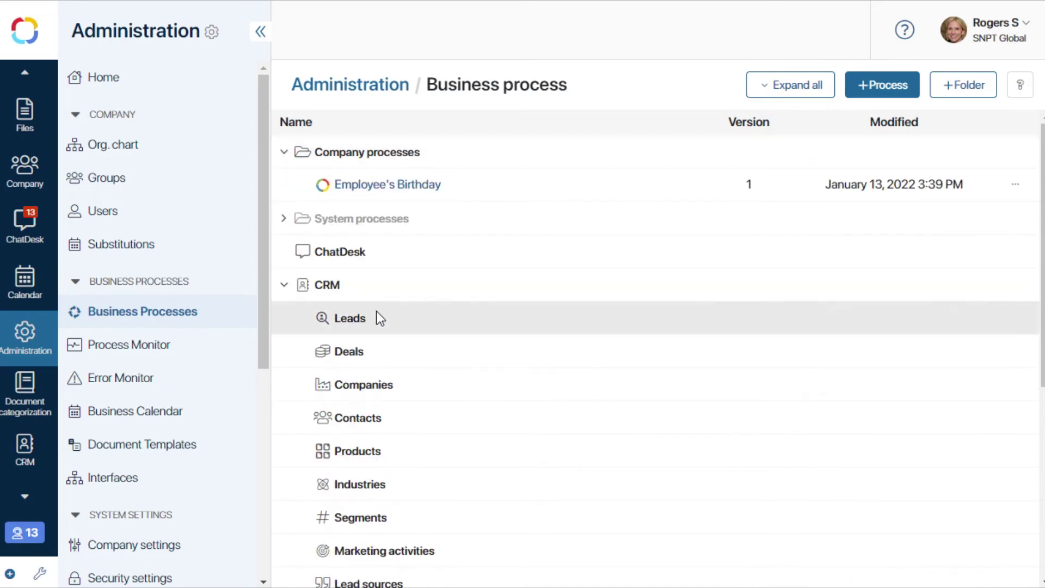
{"action": "scroll", "coordinate": [380, 250], "scroll_direction": "down", "scroll_amount": 8}
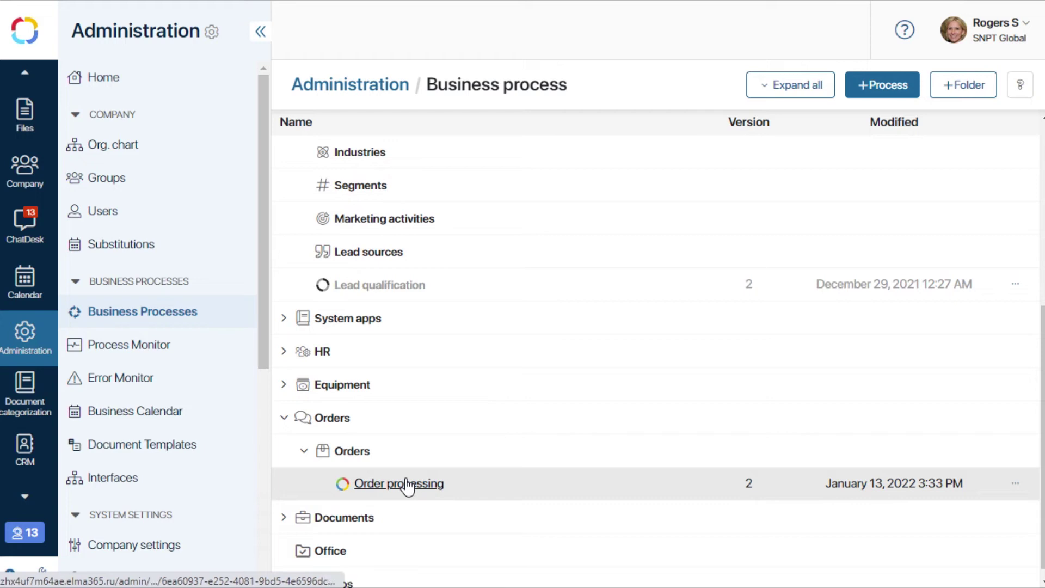
Open the Order processing process and review its flow chart, statuses and context.
{"action": "left_click", "coordinate": [408, 484]}
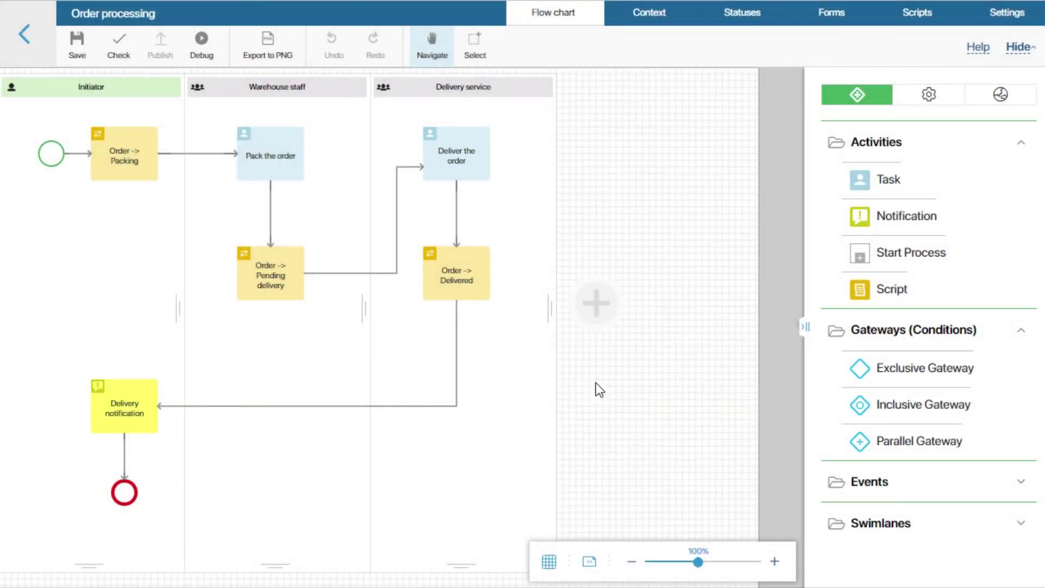
{"action": "left_click", "coordinate": [759, 22]}
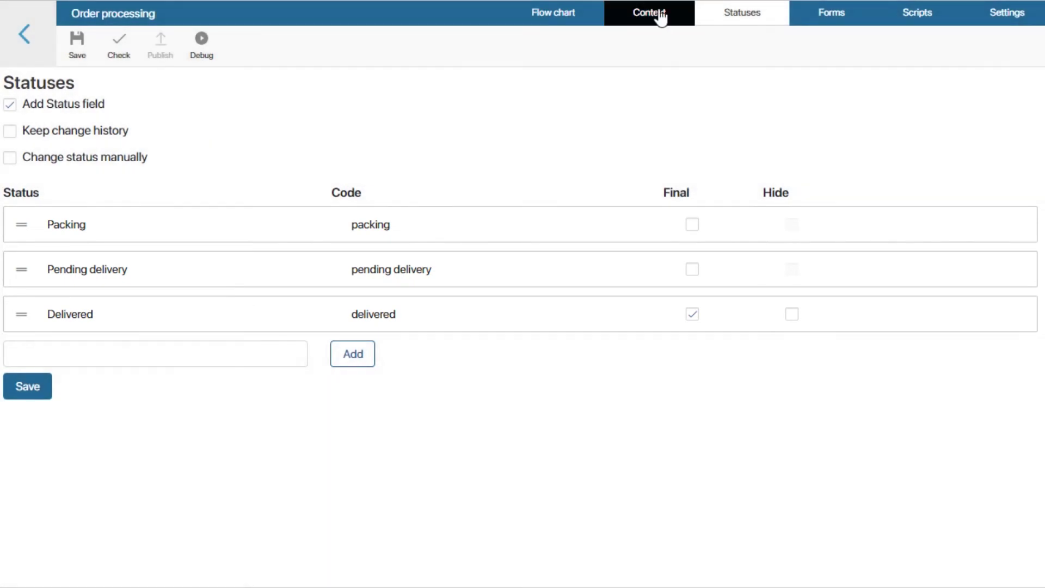
{"action": "left_click", "coordinate": [659, 16]}
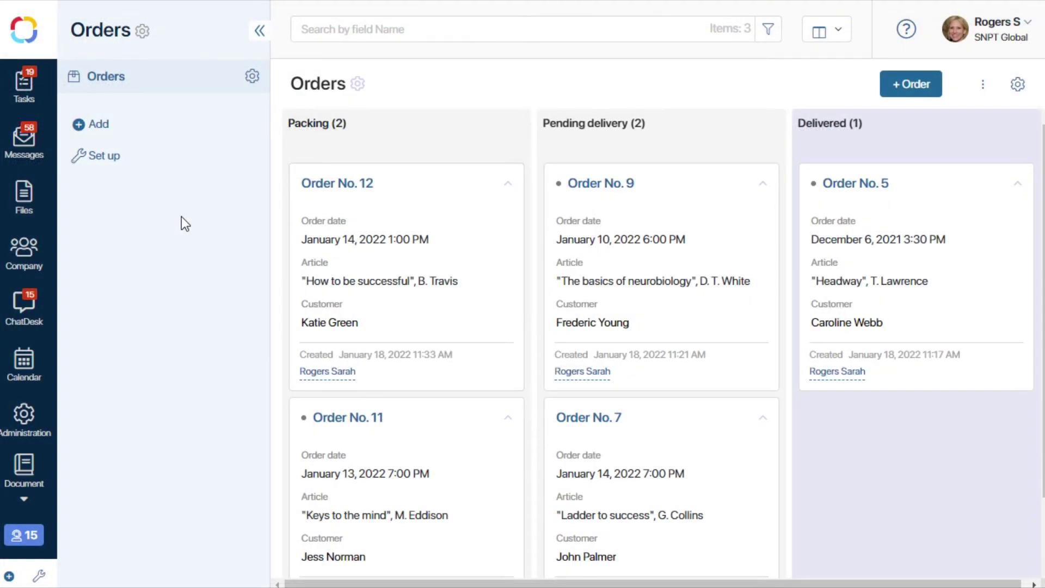
Add Order No. 13 dated 01/18/2022 2:00 PM for "Word boost: Grades 1-4", amount 7, Cash, with customer, address and comment "Deliver after 6 p.m.".
{"action": "left_click", "coordinate": [891, 77]}
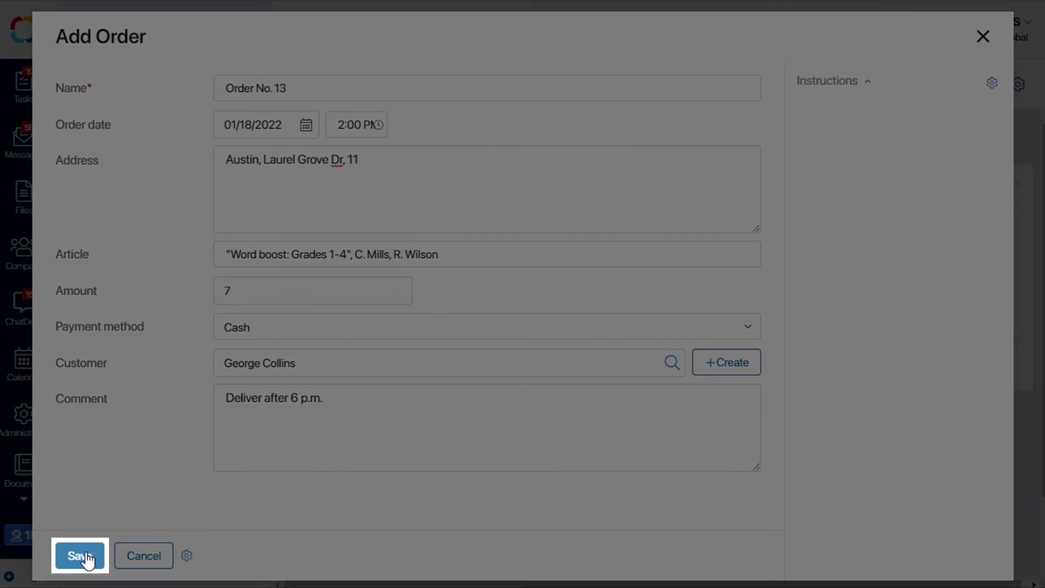
{"action": "left_click", "coordinate": [86, 554]}
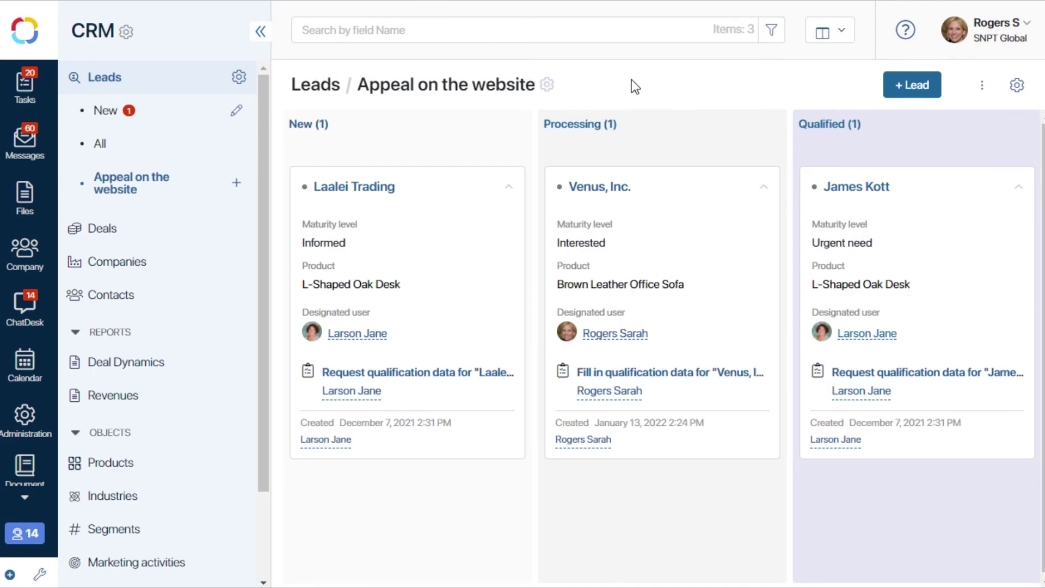
Add a business process named "Completing a deal" to the Leads app in CRM.
{"action": "left_click", "coordinate": [240, 77]}
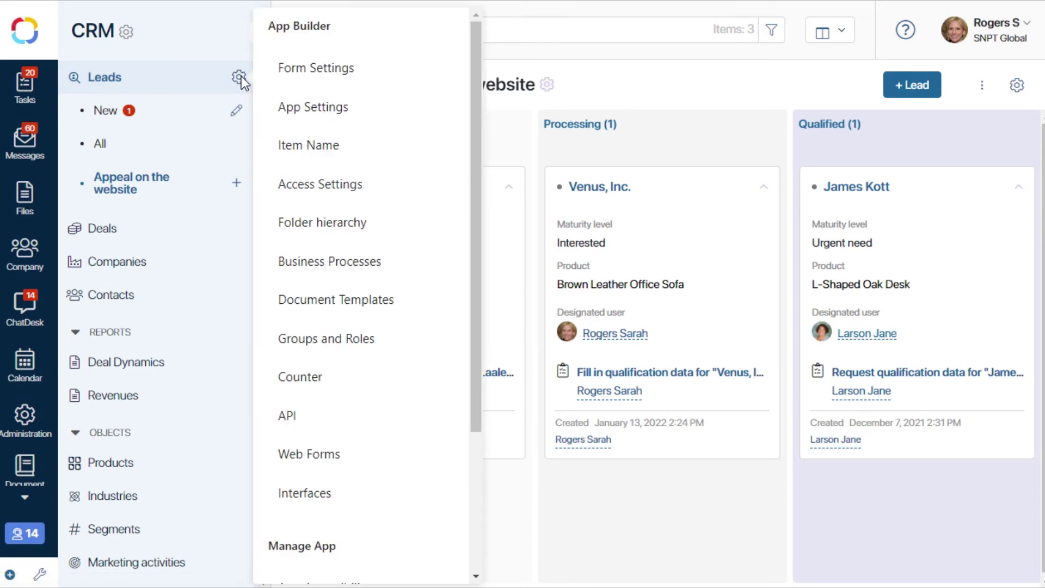
{"action": "left_click", "coordinate": [357, 261]}
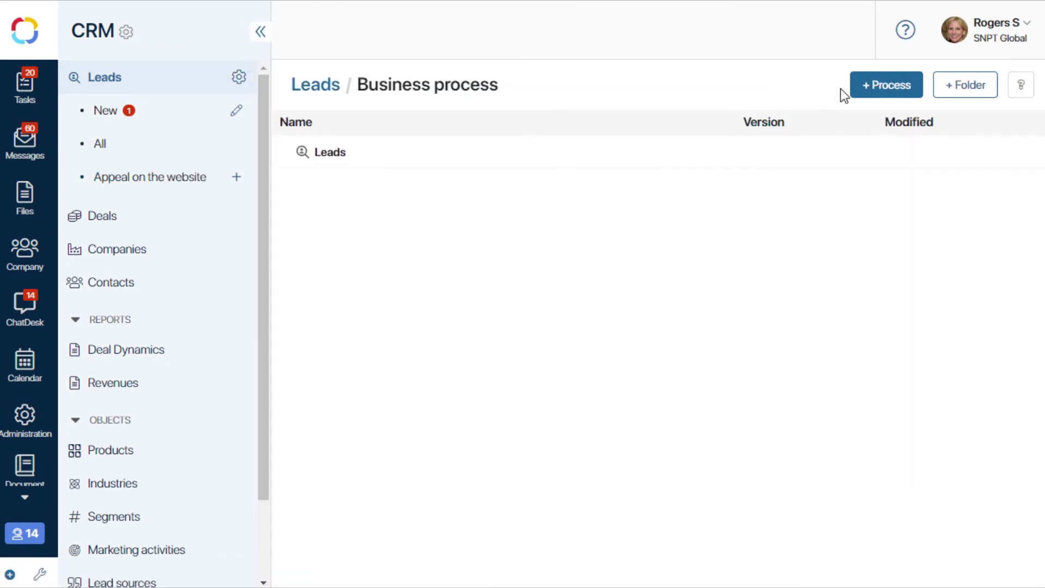
{"action": "left_click", "coordinate": [872, 86]}
{"action": "type", "text": "Completing a deal"}
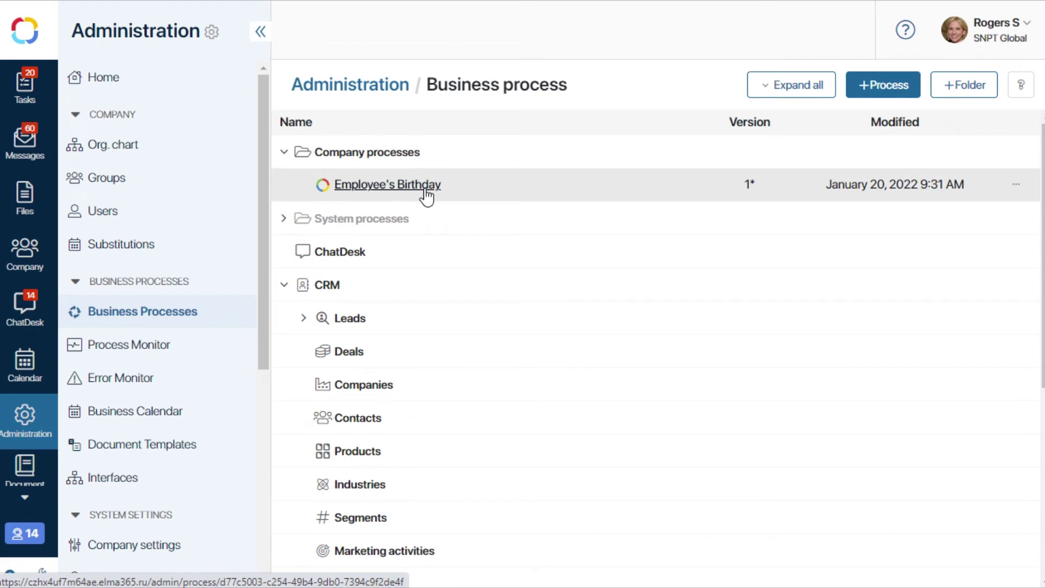
Open the Employee's Birthday process from the company processes.
{"action": "left_click", "coordinate": [426, 195]}
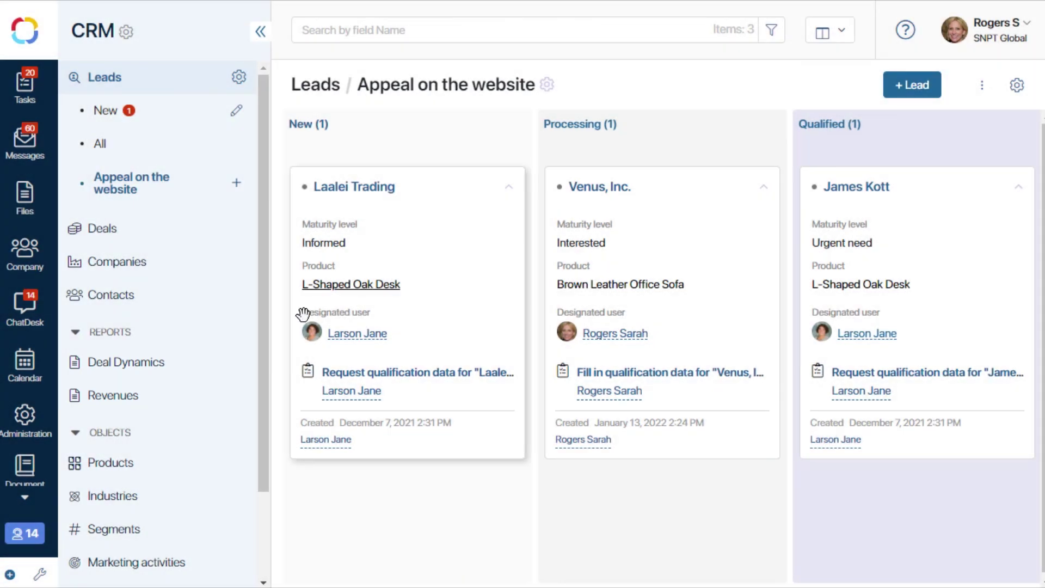
Create a one-column page named "Exchange rates" in the CRM workspace, visible to everyone.
{"action": "scroll", "coordinate": [201, 401], "scroll_direction": "down", "scroll_amount": 2}
{"action": "left_click", "coordinate": [98, 534]}
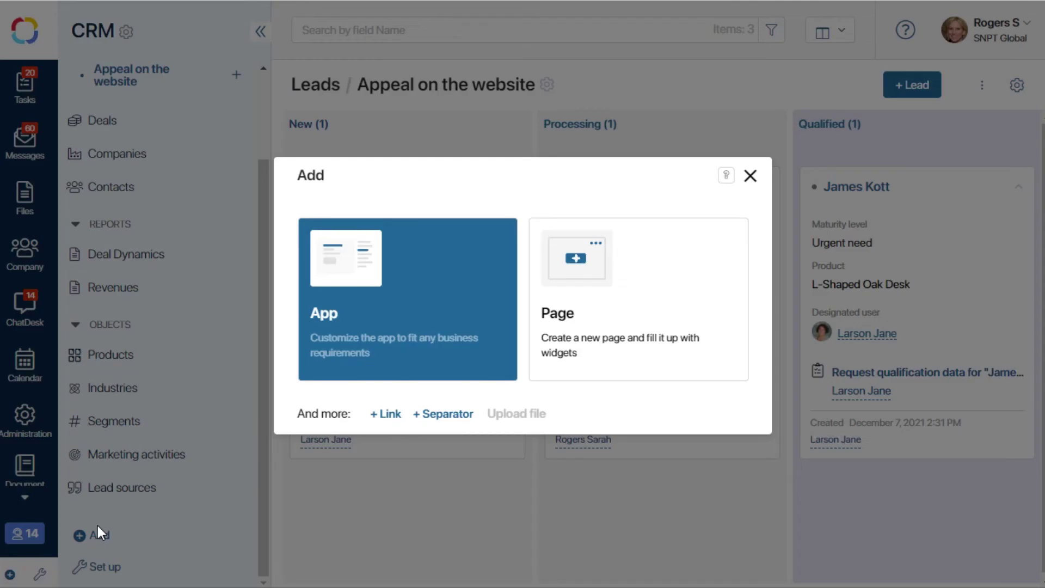
{"action": "left_click", "coordinate": [613, 298]}
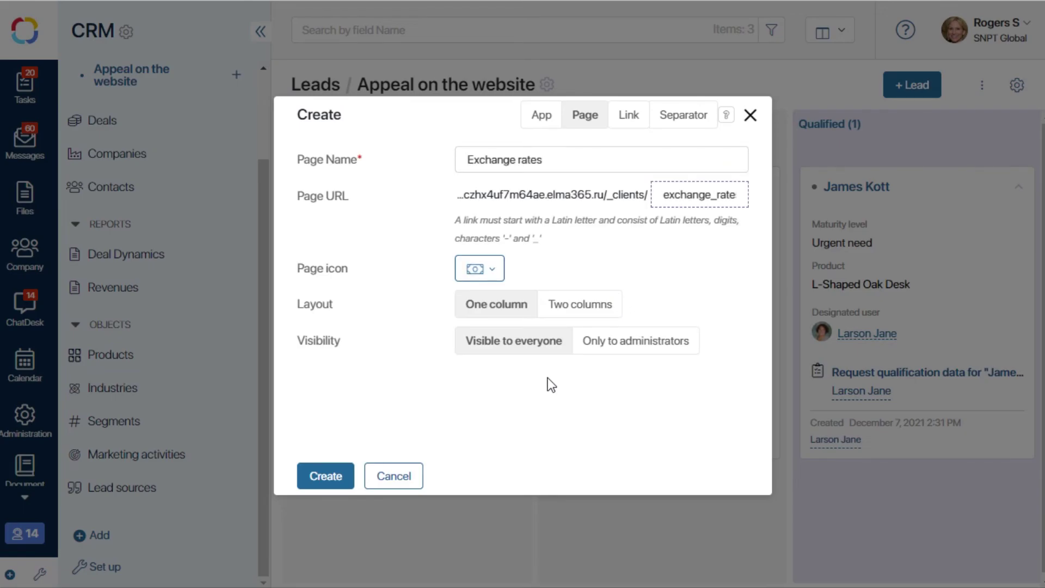
{"action": "left_click", "coordinate": [335, 475]}
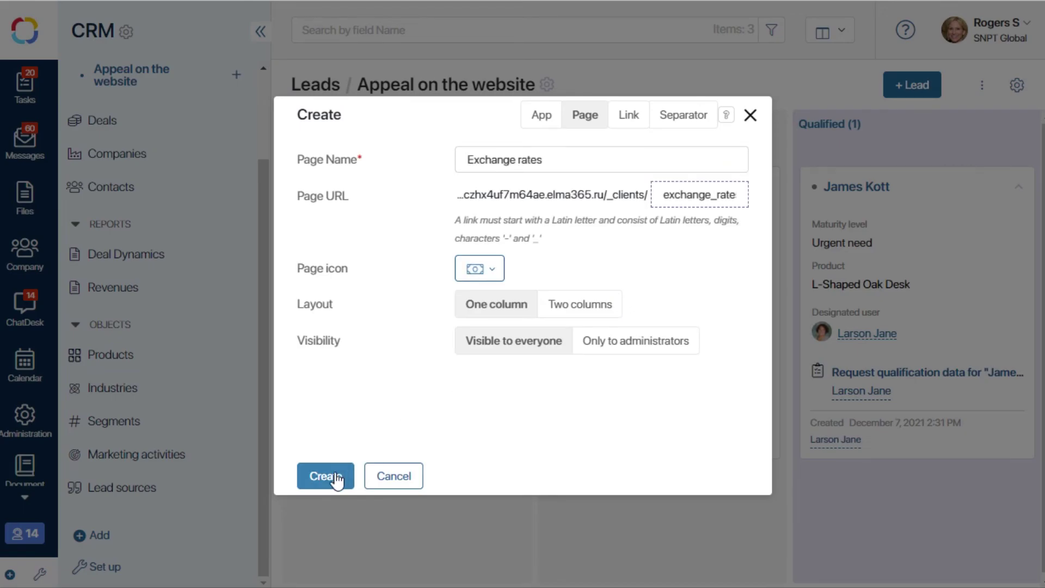
Review the Exchange rates page's settings options and the widgets that can be added to it.
{"action": "left_click", "coordinate": [244, 509]}
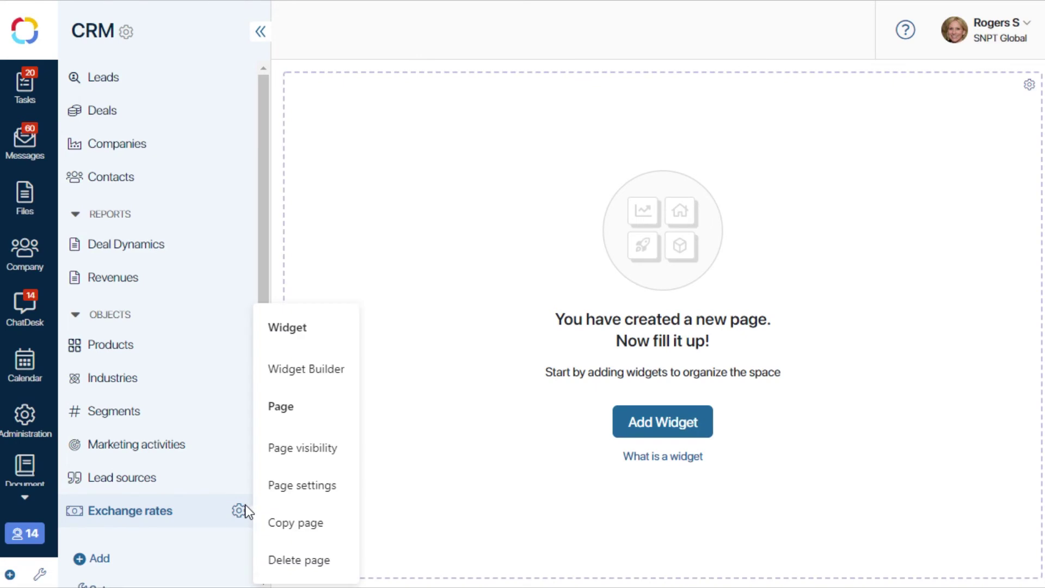
{"action": "left_click", "coordinate": [391, 462]}
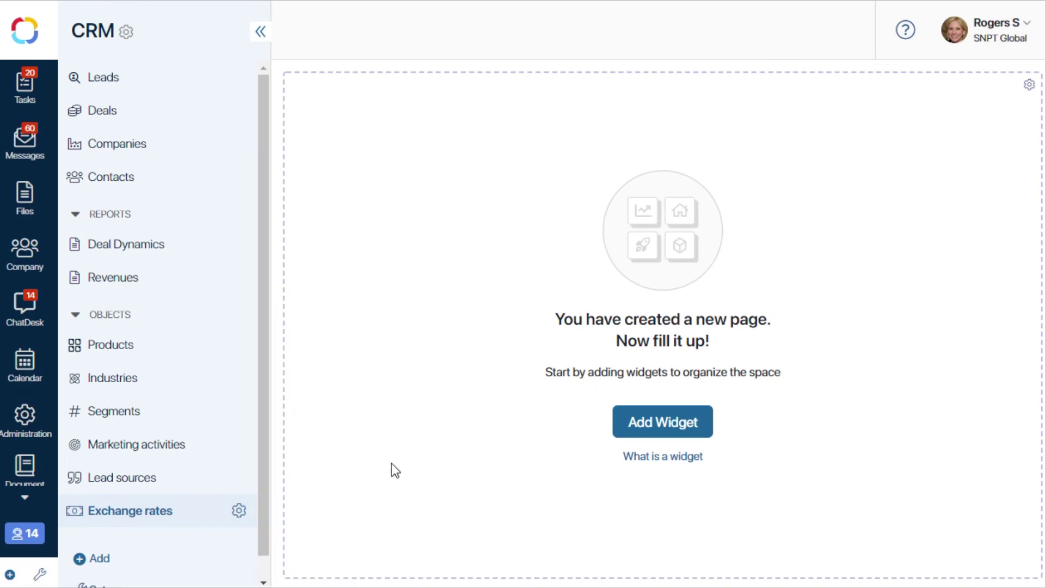
{"action": "left_click", "coordinate": [665, 420]}
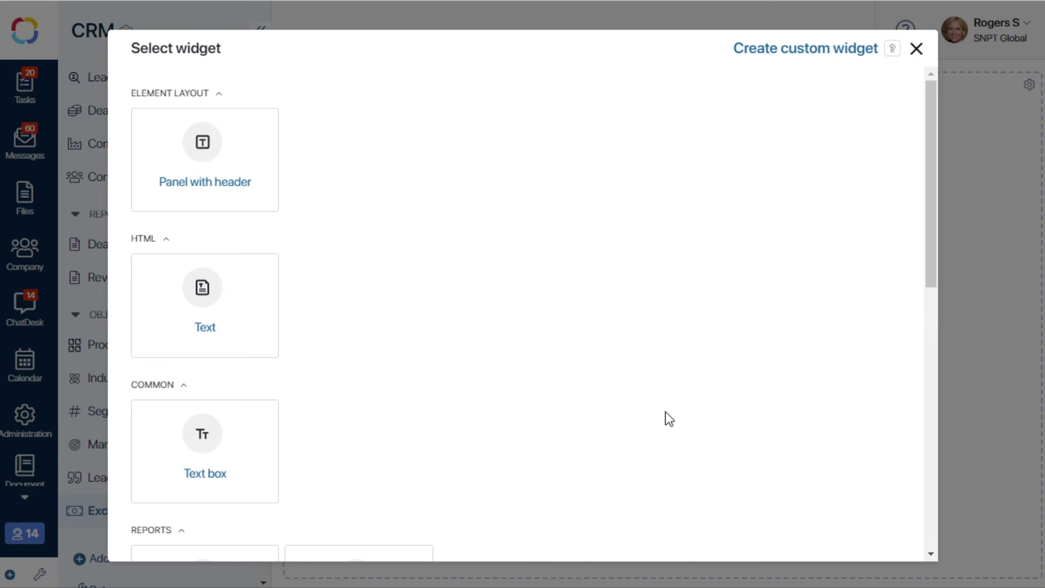
{"action": "left_click", "coordinate": [916, 49]}
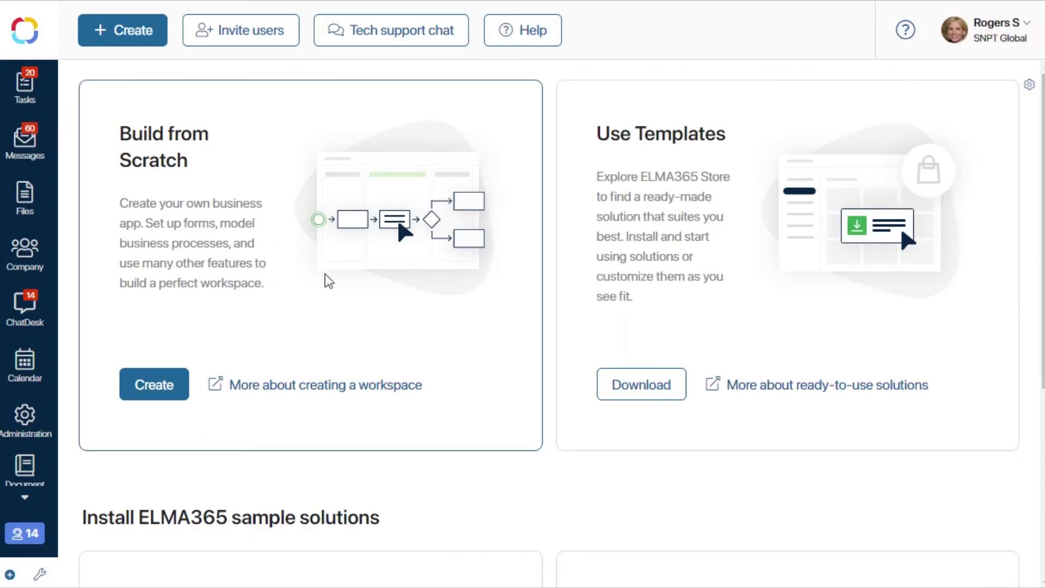
Create a solution named "Equipment production" in the workspace and solution settings and add the Orders workspace to it.
{"action": "left_click", "coordinate": [39, 574]}
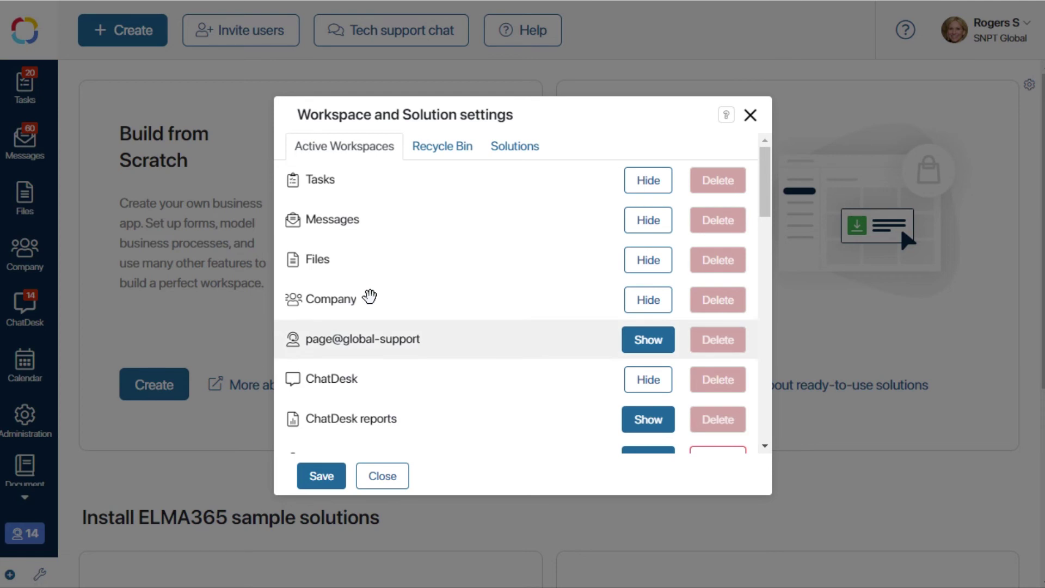
{"action": "left_click", "coordinate": [512, 153]}
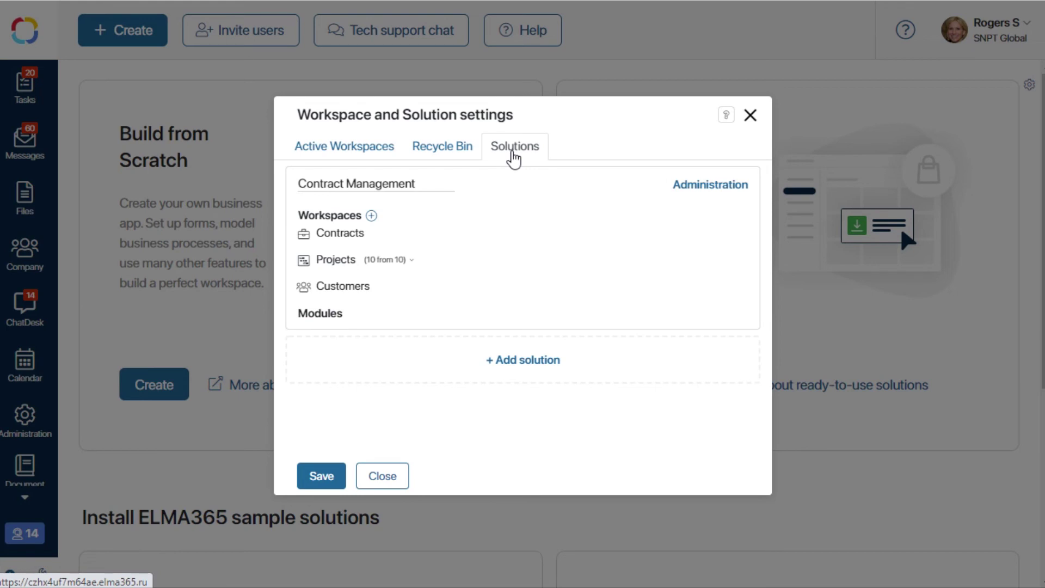
{"action": "left_click", "coordinate": [525, 358]}
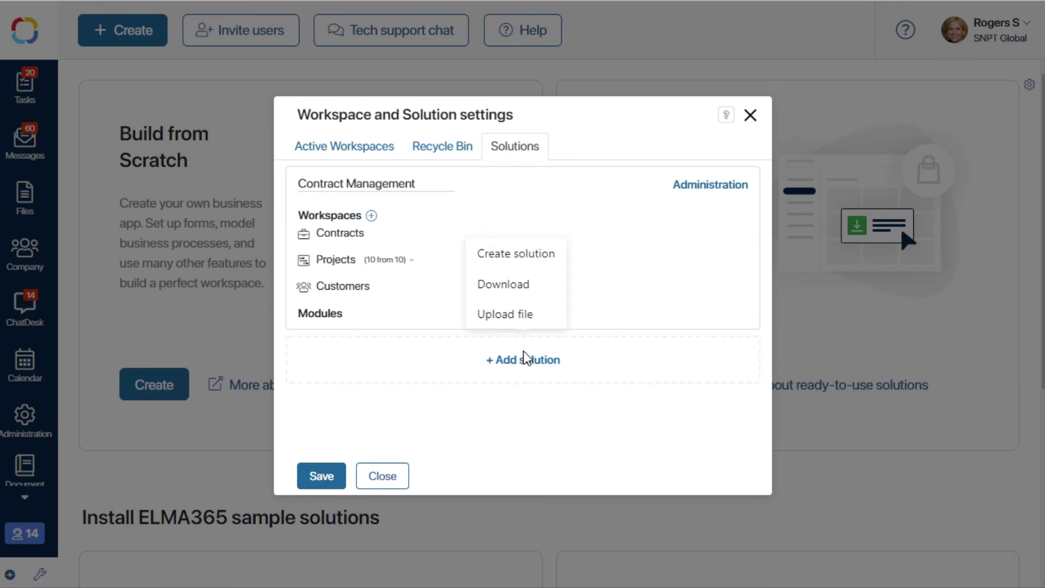
{"action": "left_click", "coordinate": [531, 255]}
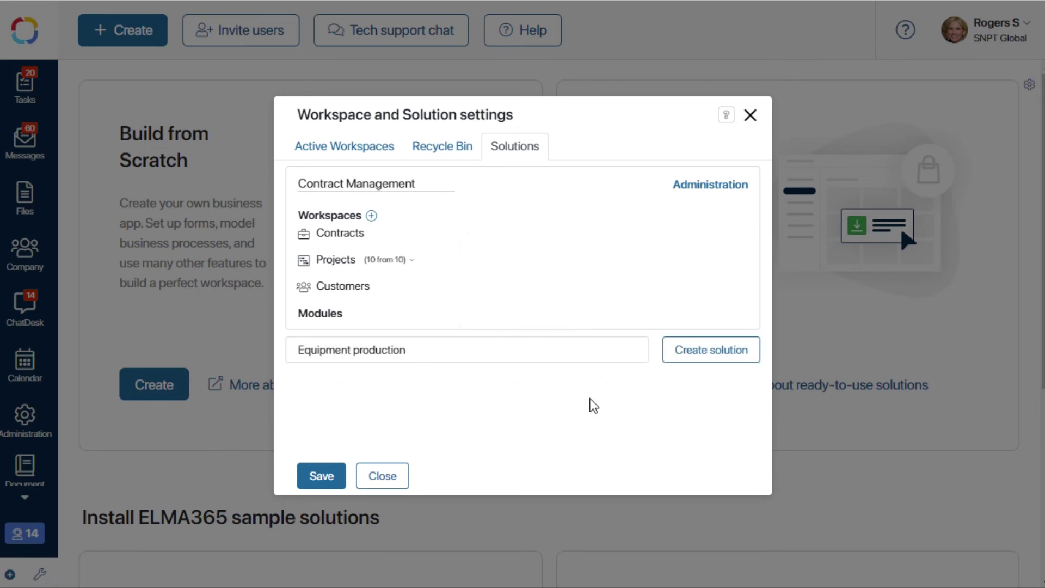
{"action": "left_click", "coordinate": [694, 355]}
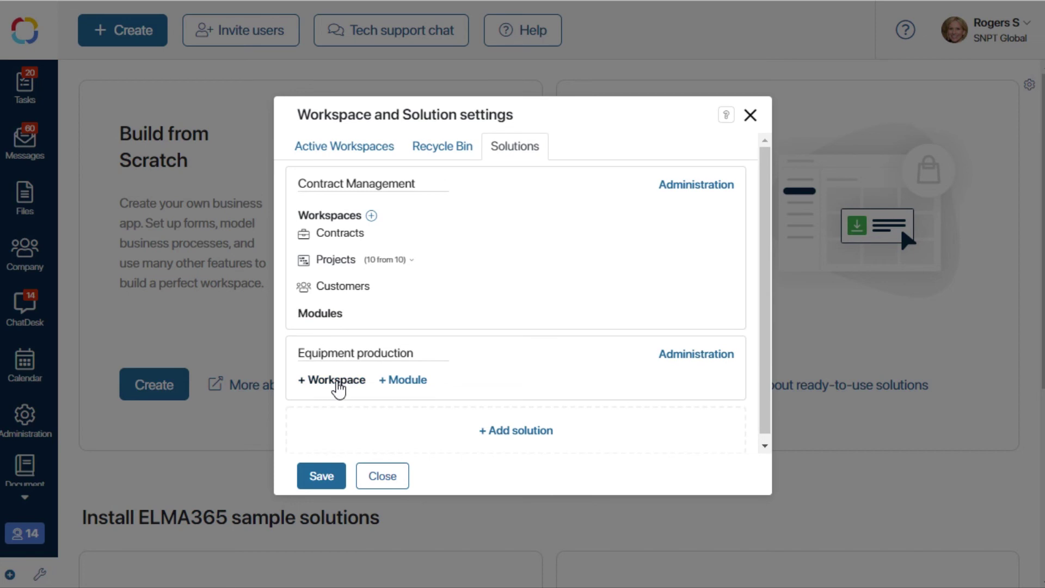
{"action": "left_click", "coordinate": [336, 380]}
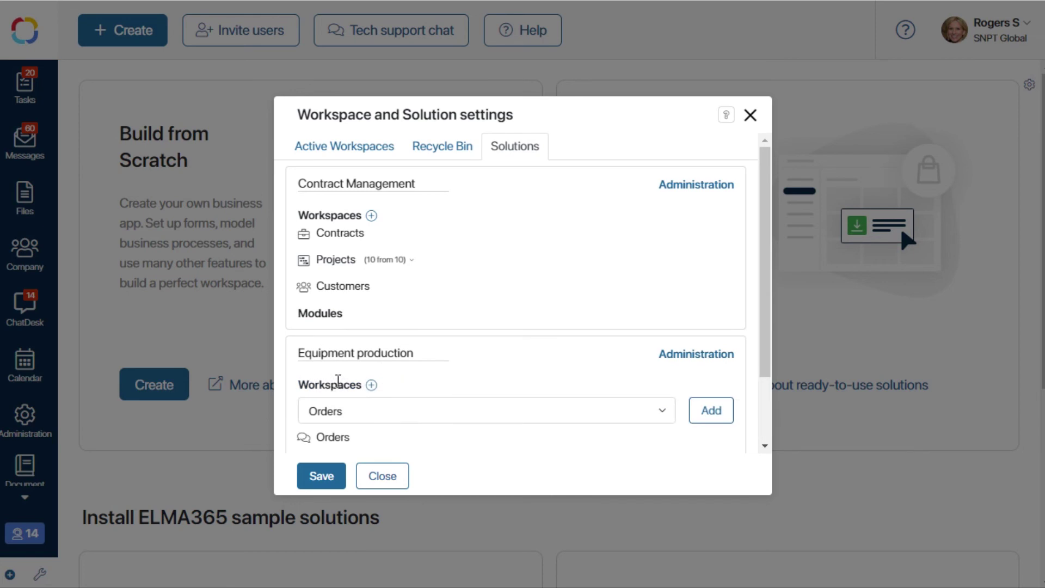
{"action": "left_click", "coordinate": [698, 412]}
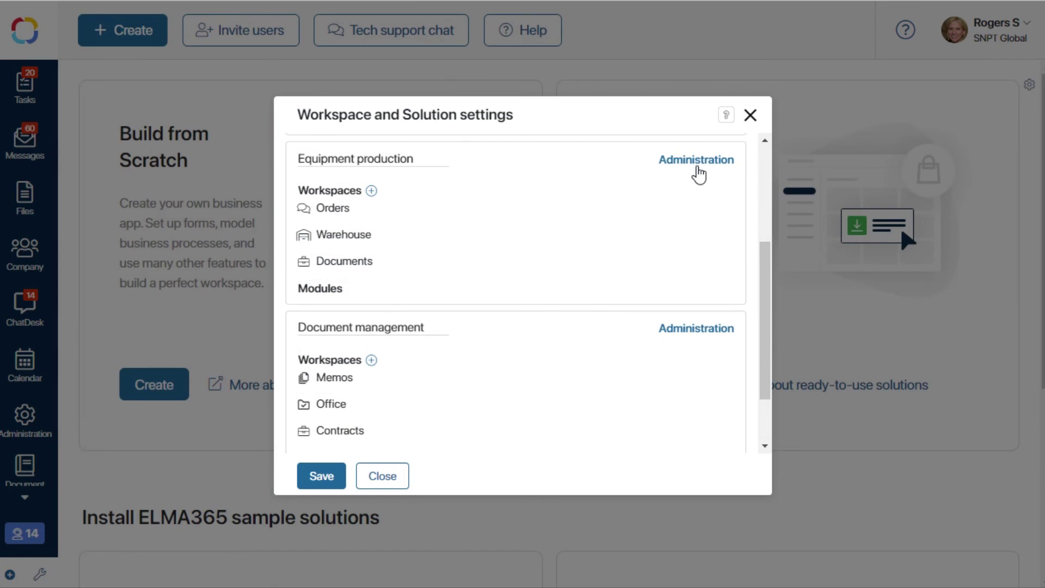
Review the administration options of the Equipment production solution and the options for adding another solution.
{"action": "left_click", "coordinate": [696, 161]}
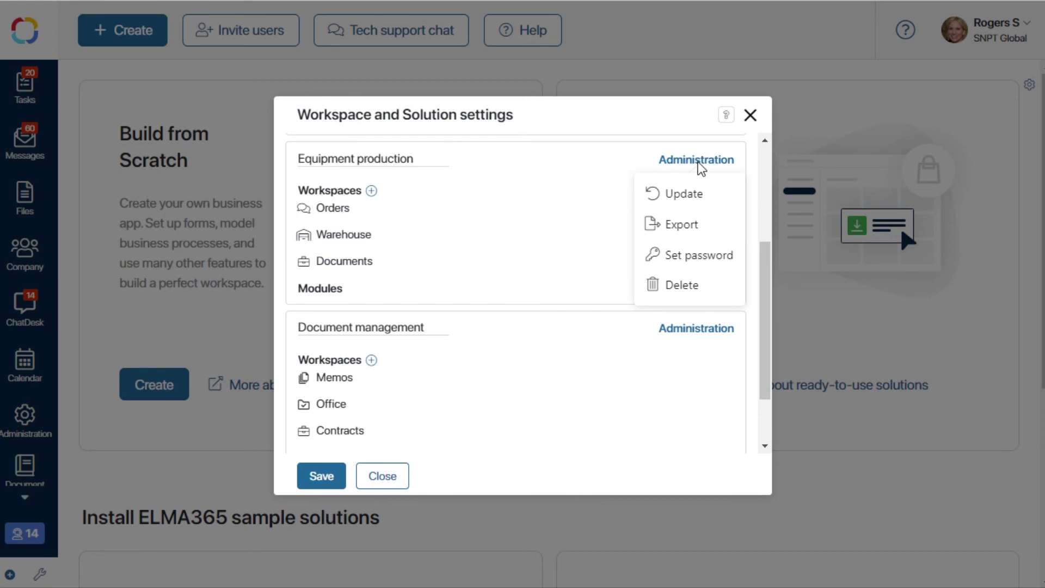
{"action": "left_click", "coordinate": [699, 166]}
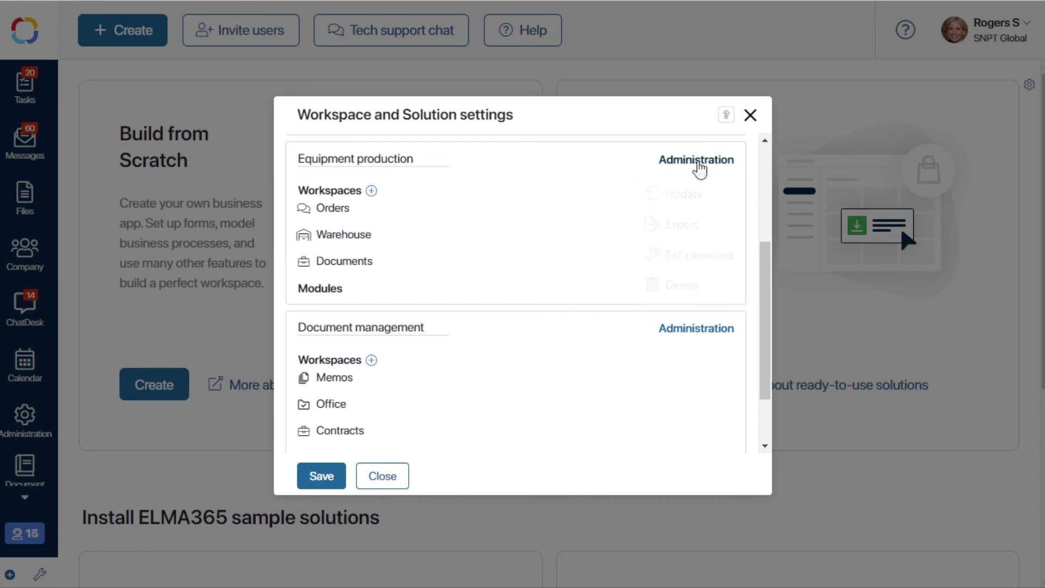
{"action": "scroll", "coordinate": [625, 234], "scroll_direction": "down", "scroll_amount": 2}
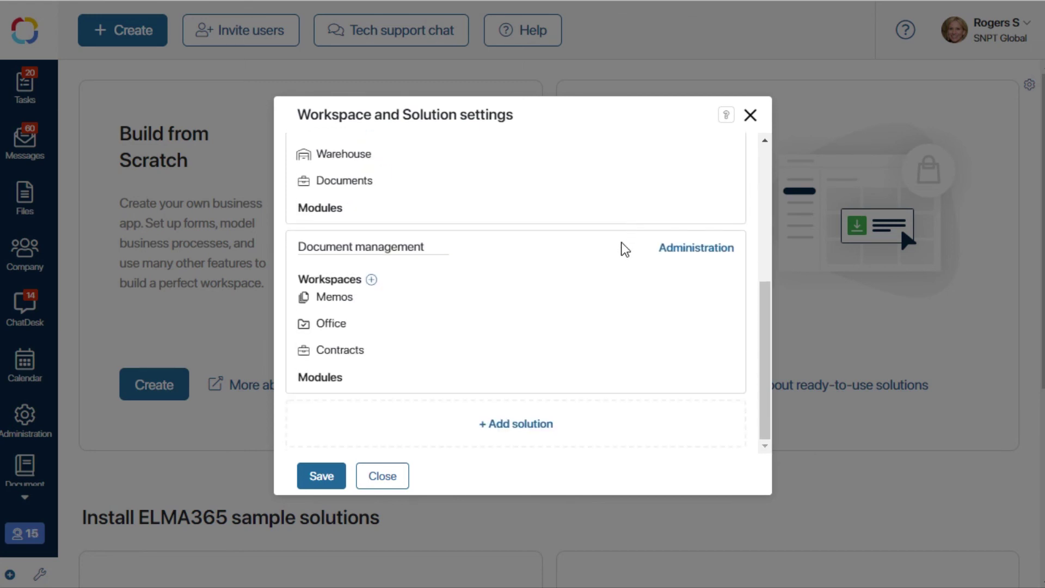
{"action": "left_click", "coordinate": [504, 427]}
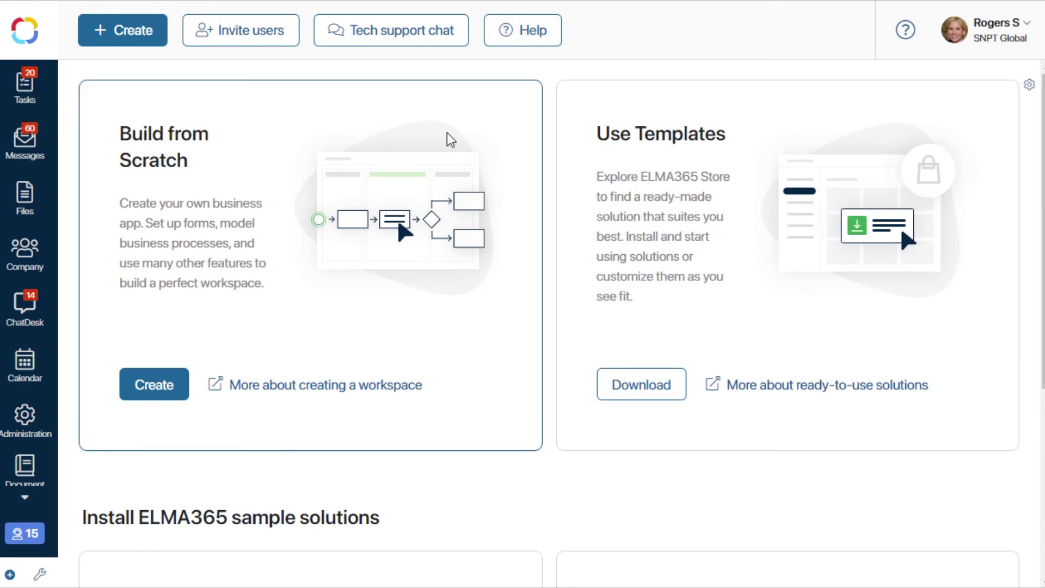
Create a user module named "ValidDataService" with the brief description "Checking customer data using ValidDataService".
{"action": "left_click", "coordinate": [35, 426]}
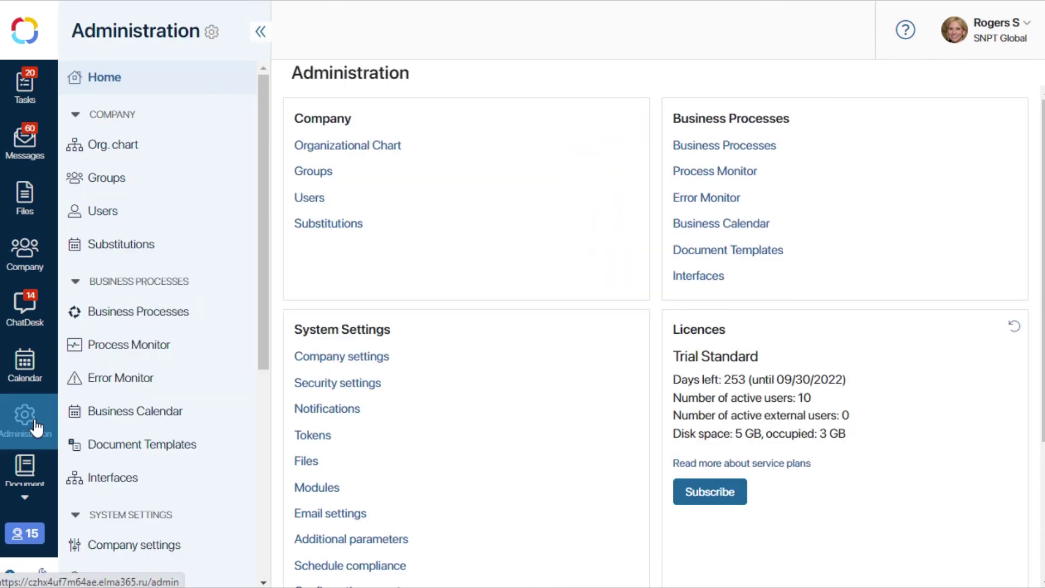
{"action": "scroll", "coordinate": [174, 408], "scroll_direction": "down", "scroll_amount": 5}
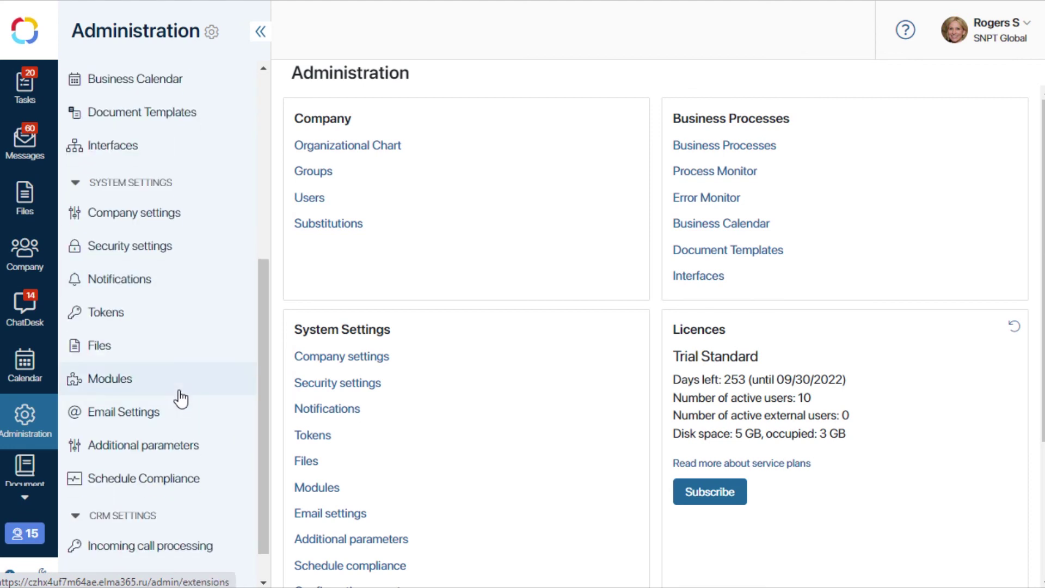
{"action": "left_click", "coordinate": [178, 386]}
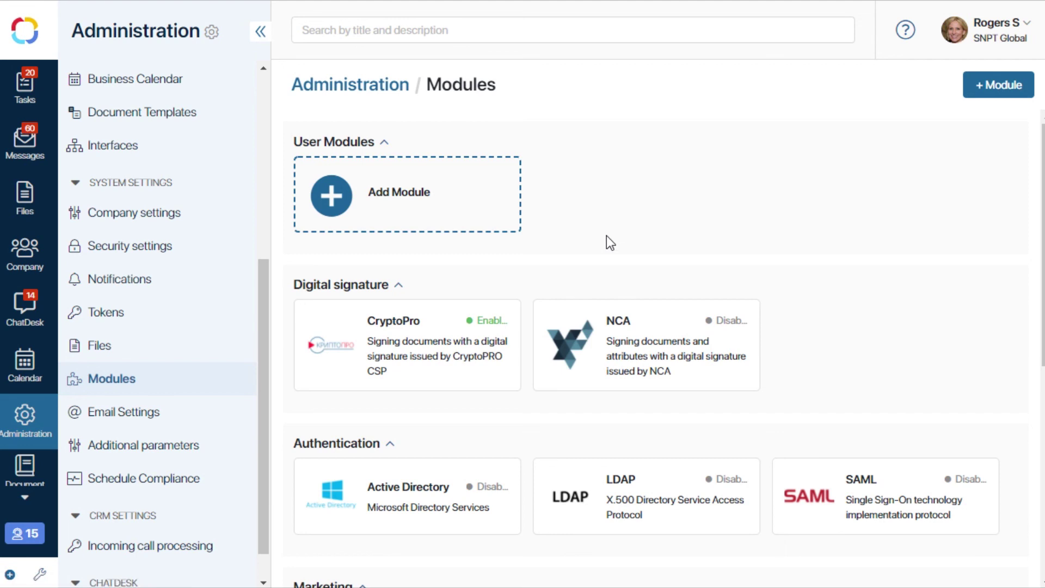
{"action": "left_click", "coordinate": [399, 197]}
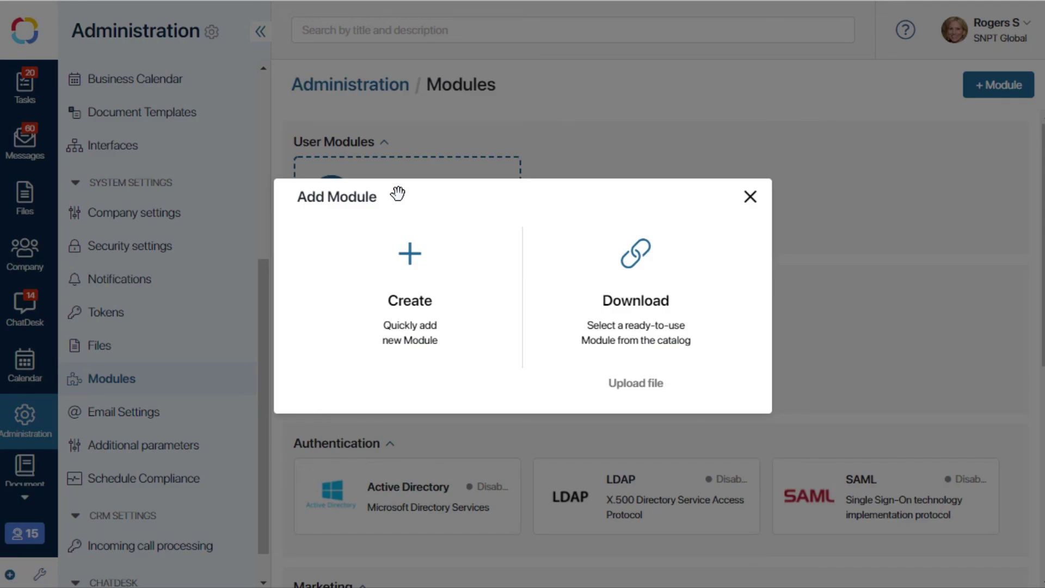
{"action": "left_click", "coordinate": [409, 269]}
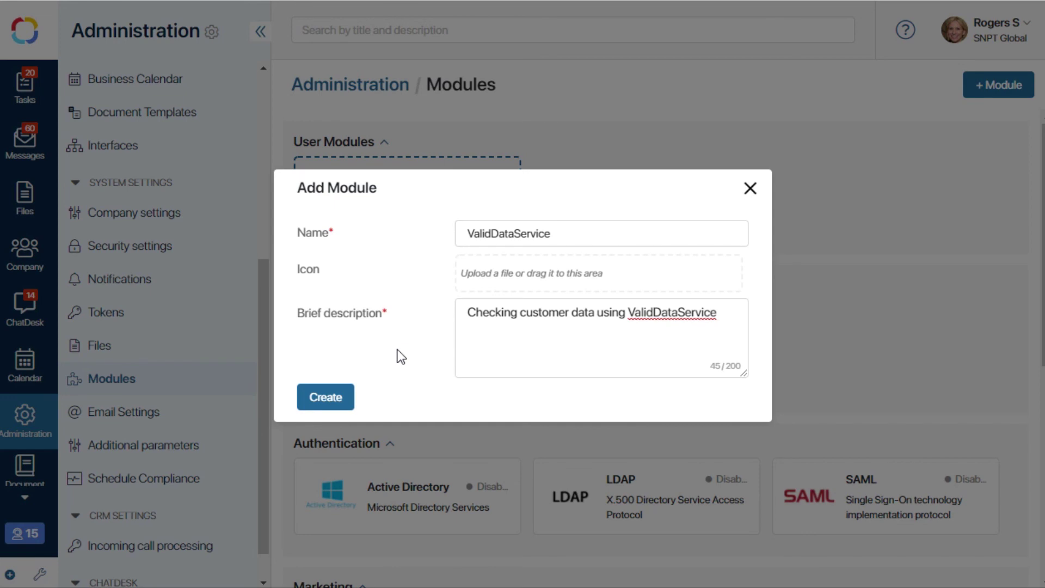
{"action": "left_click", "coordinate": [323, 397]}
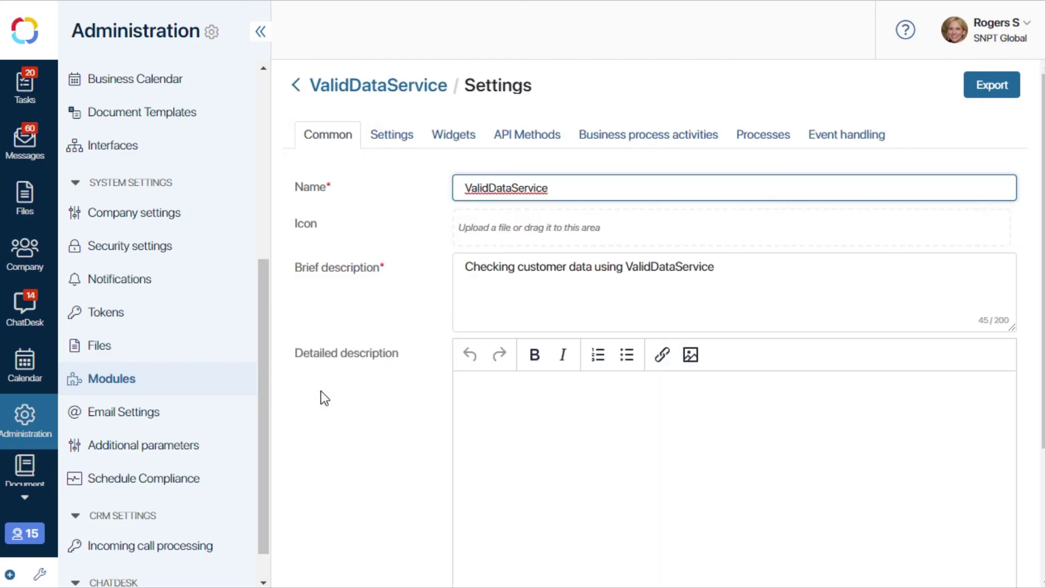
Add a business process activity named "Check data" with code check_data and type Call process to the ValidDataService module.
{"action": "left_click", "coordinate": [776, 140]}
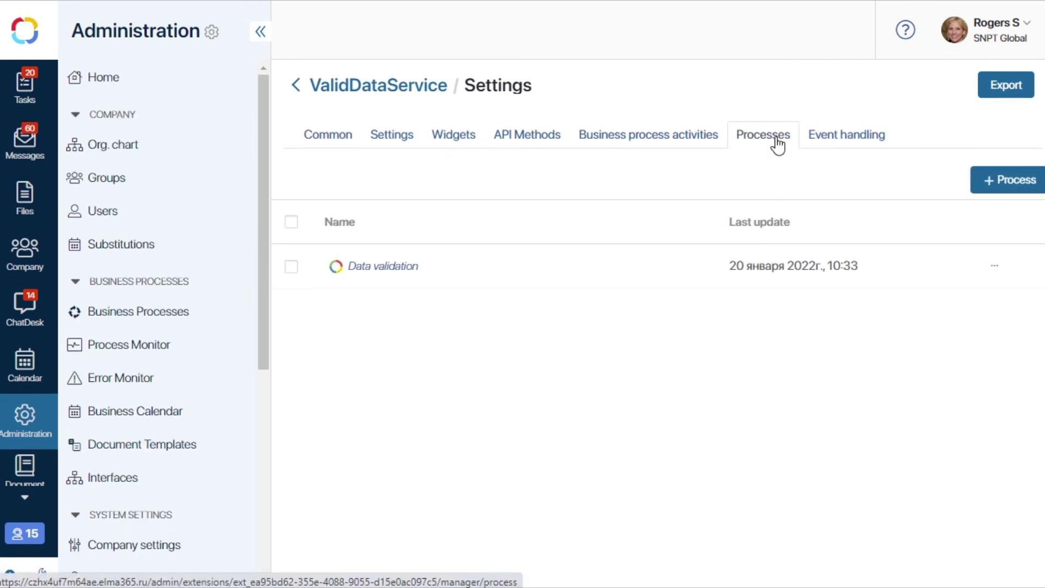
{"action": "left_click", "coordinate": [662, 142]}
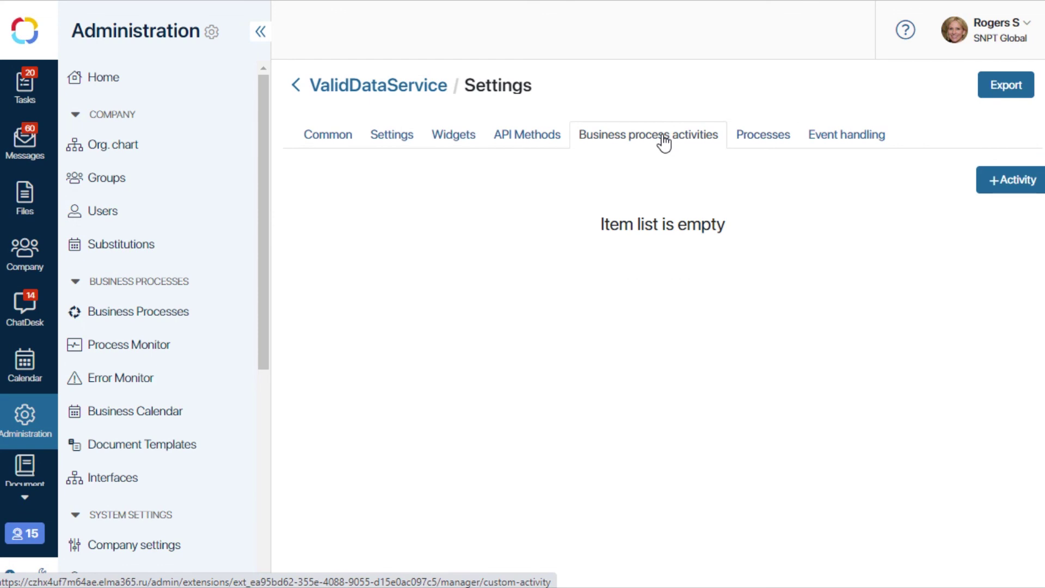
{"action": "left_click", "coordinate": [1008, 182]}
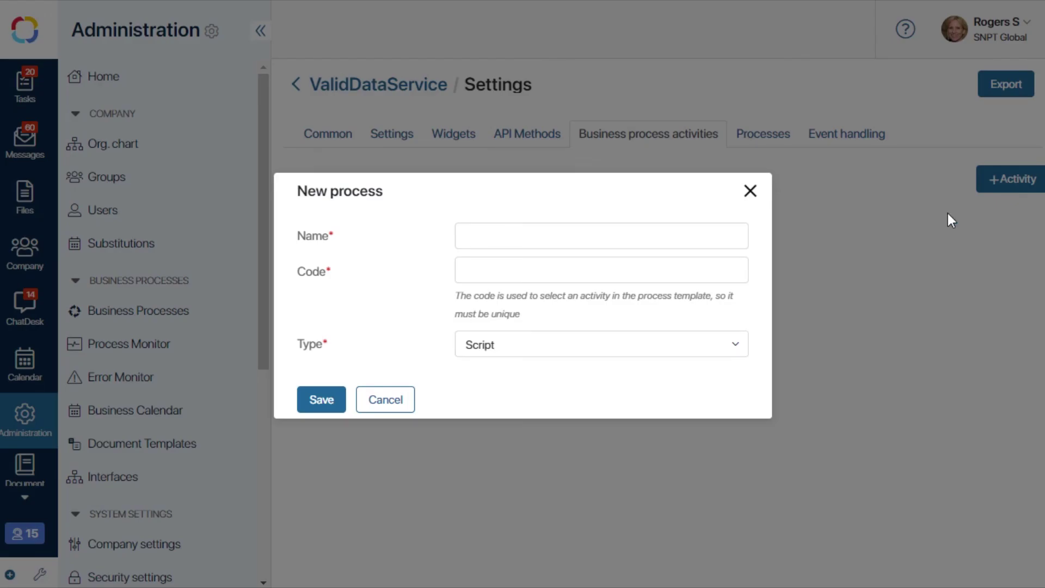
{"action": "type", "text": "Check data"}
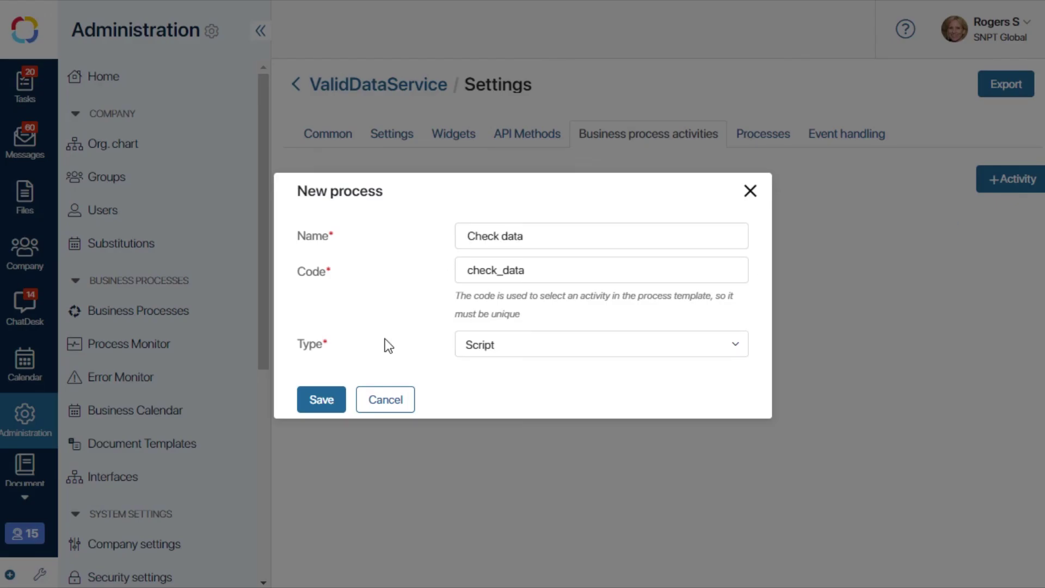
{"action": "left_click", "coordinate": [596, 343]}
{"action": "left_click", "coordinate": [518, 400]}
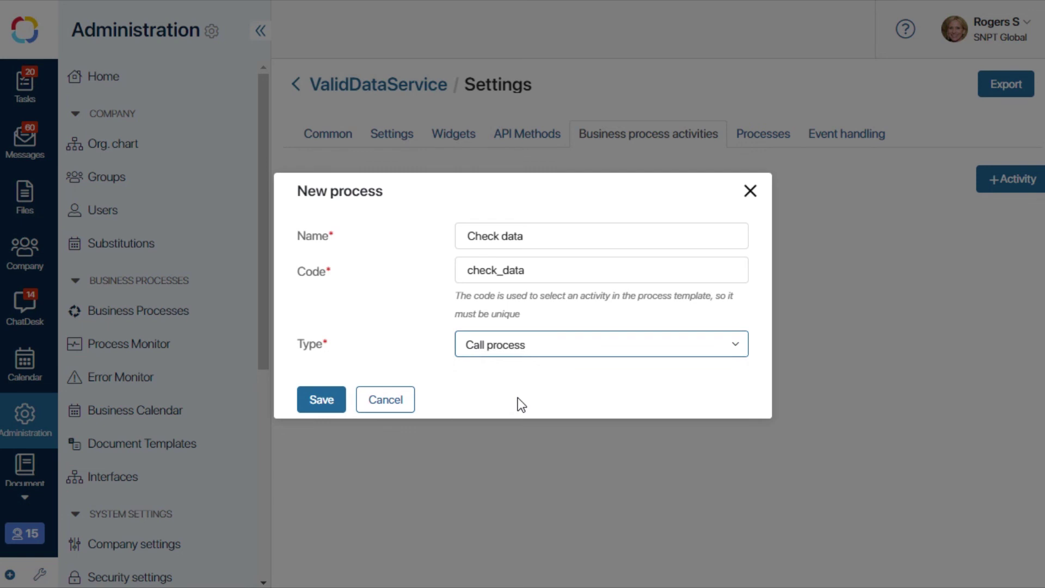
{"action": "left_click", "coordinate": [322, 399]}
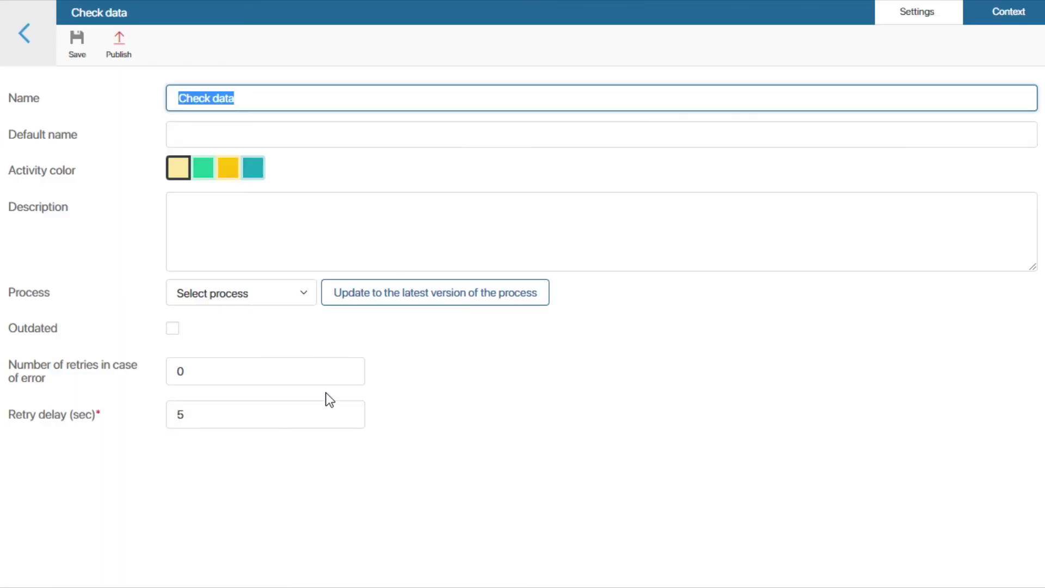
Set the Check data activity's color to green, link it to the Data validation process and publish it.
{"action": "left_click", "coordinate": [203, 168]}
{"action": "left_click", "coordinate": [236, 292]}
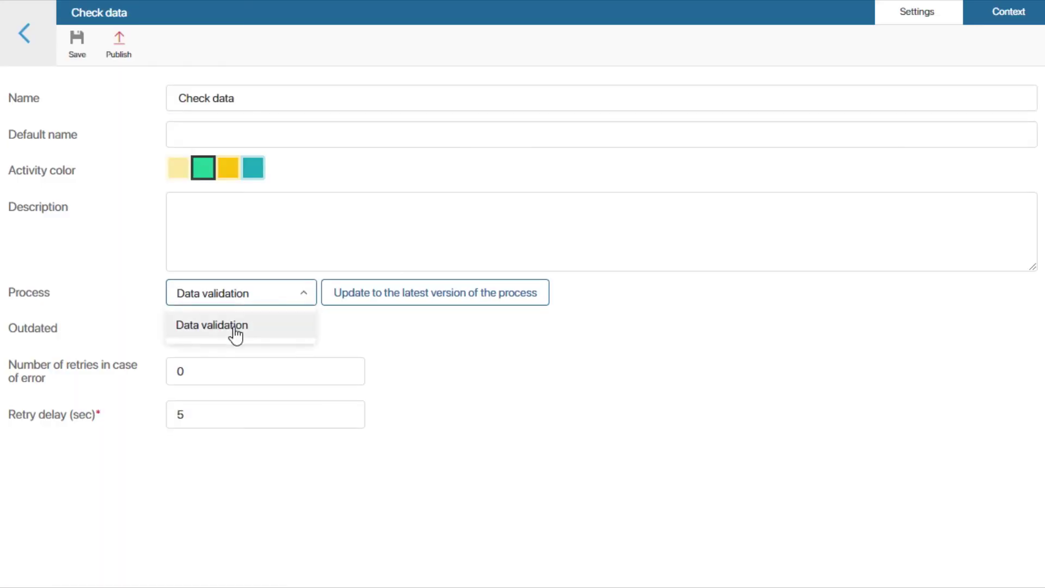
{"action": "left_click", "coordinate": [235, 327]}
{"action": "left_click", "coordinate": [119, 47]}
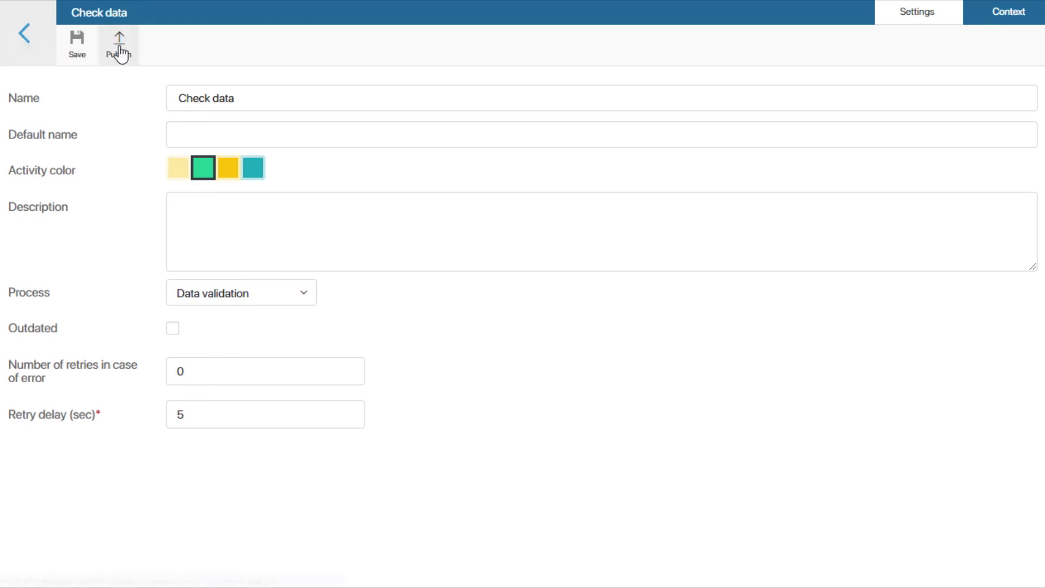
Enable the ValidDataService module and place its Check data activity below the start event in the Employee's Birthday process.
{"action": "left_click", "coordinate": [347, 77]}
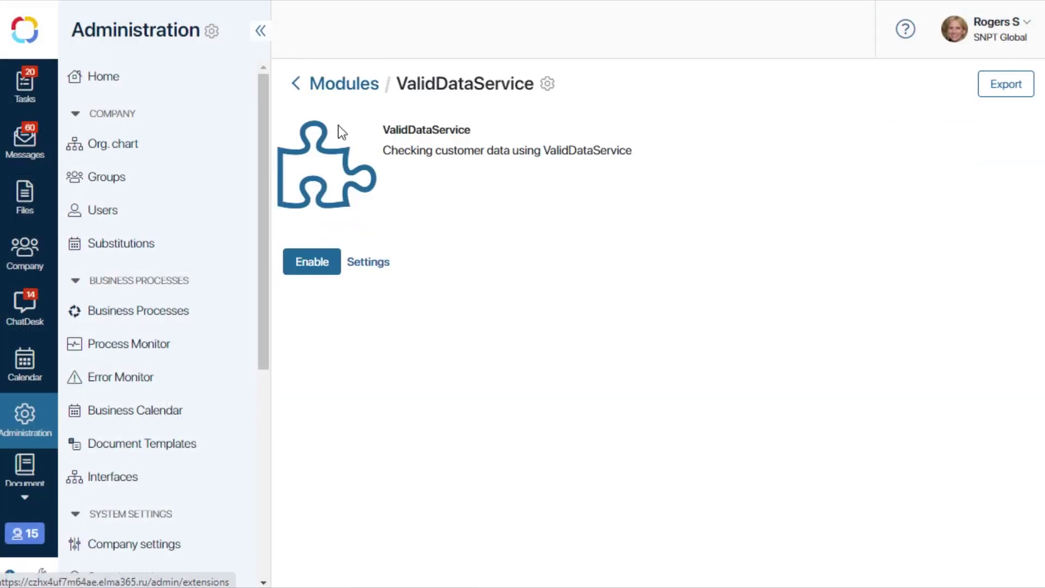
{"action": "left_click", "coordinate": [294, 263]}
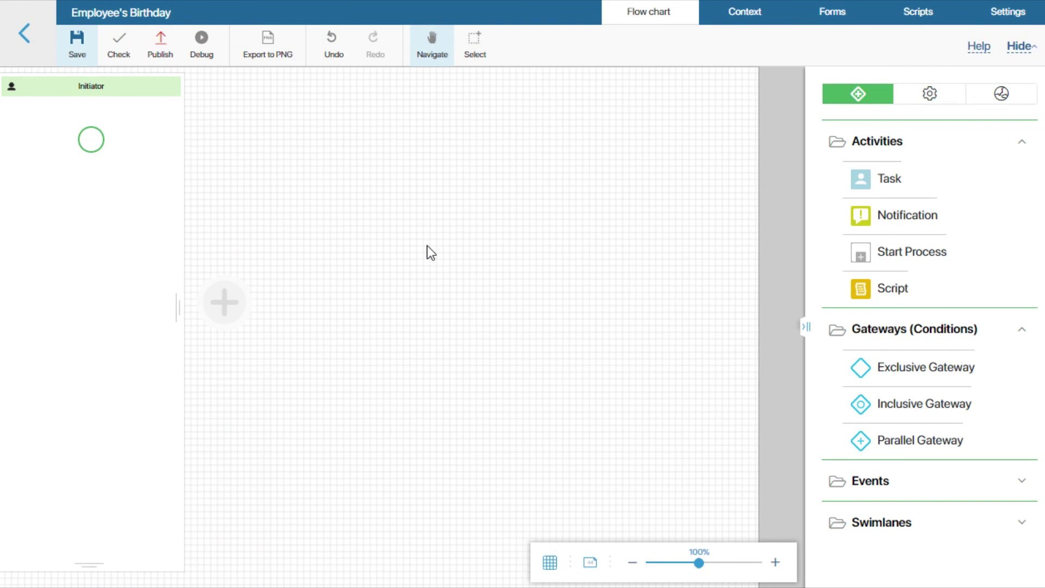
{"action": "left_click", "coordinate": [1004, 96]}
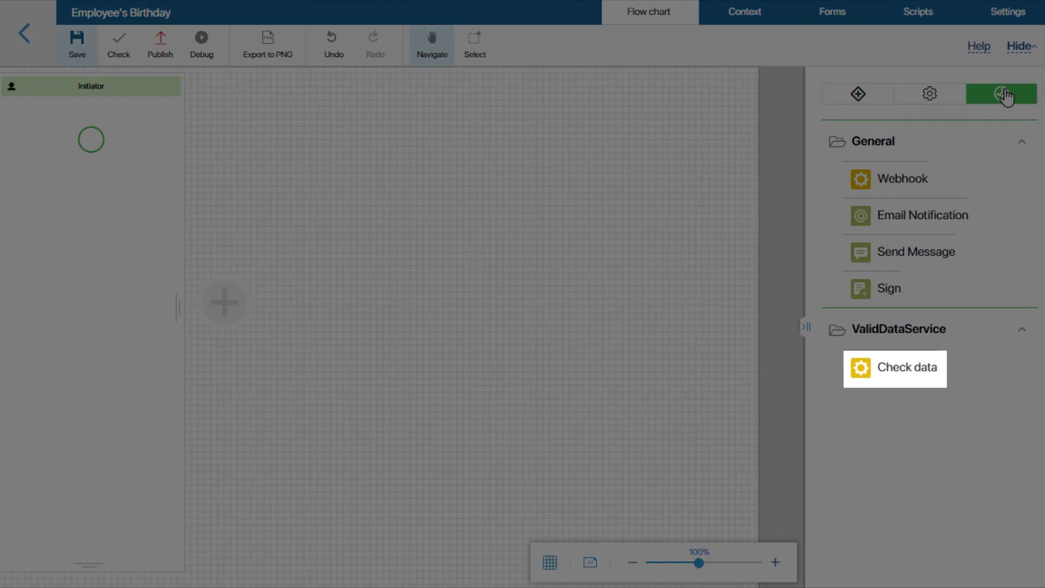
{"action": "left_click_drag", "start_coordinate": [888, 367], "coordinate": [94, 222]}
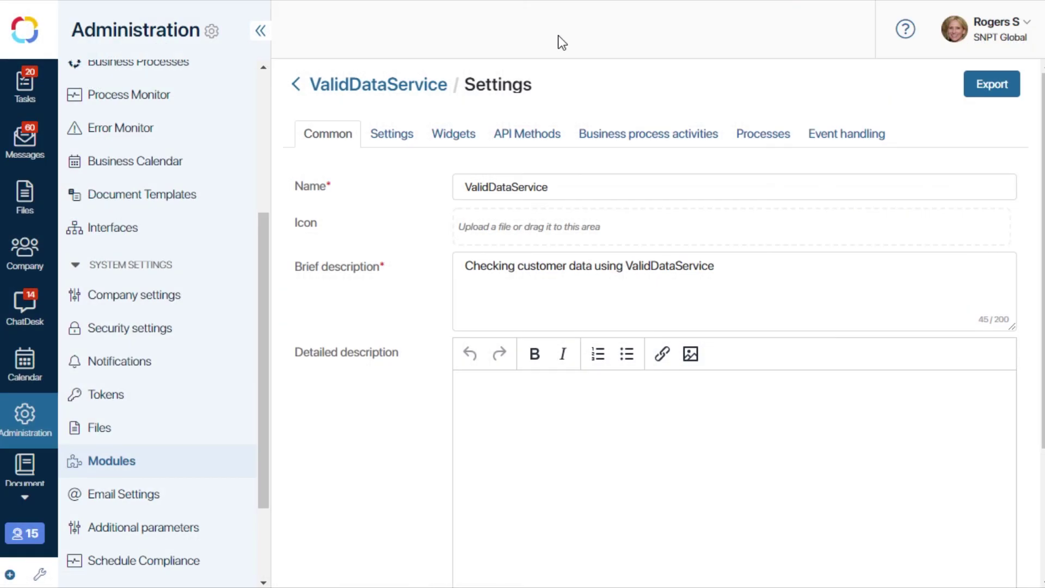
View the widgets section in the ValidDataService module's settings.
{"action": "left_click", "coordinate": [456, 136]}
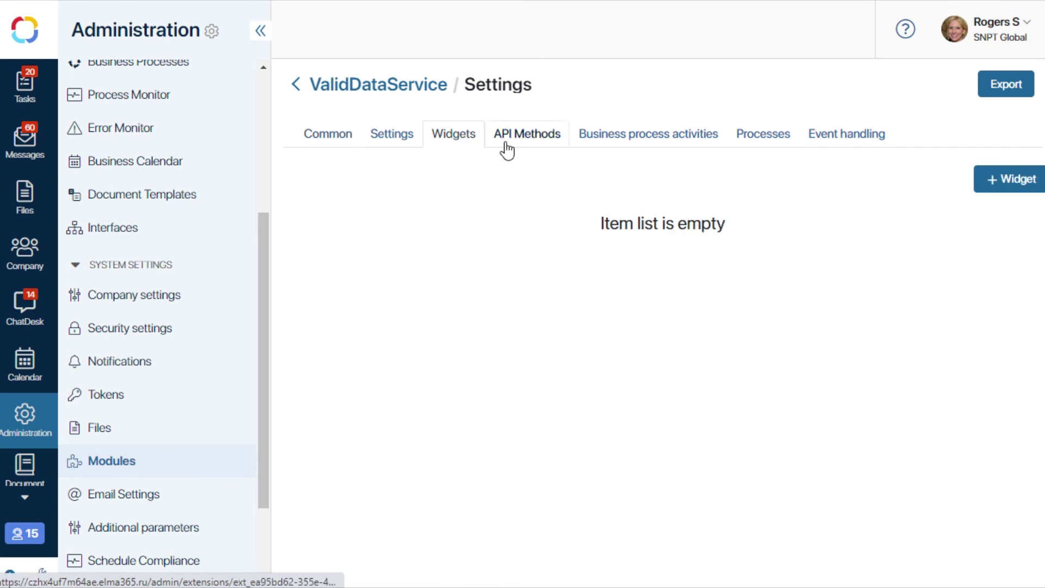